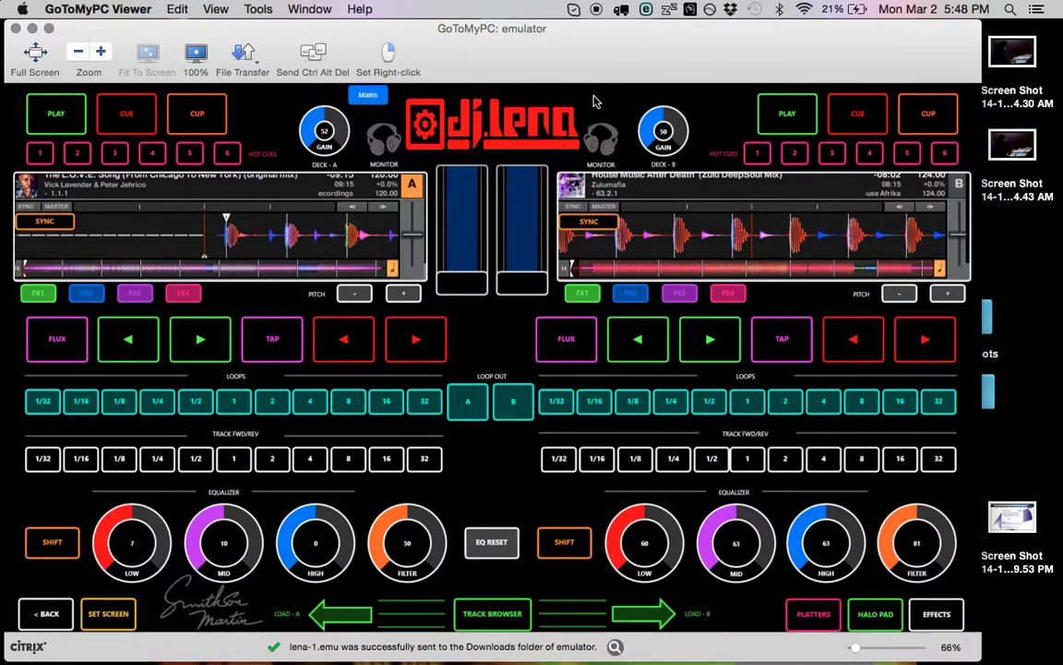
Show the remote session full screen, then put the template in Mouse Touch mode and close its editor.
click(35, 55)
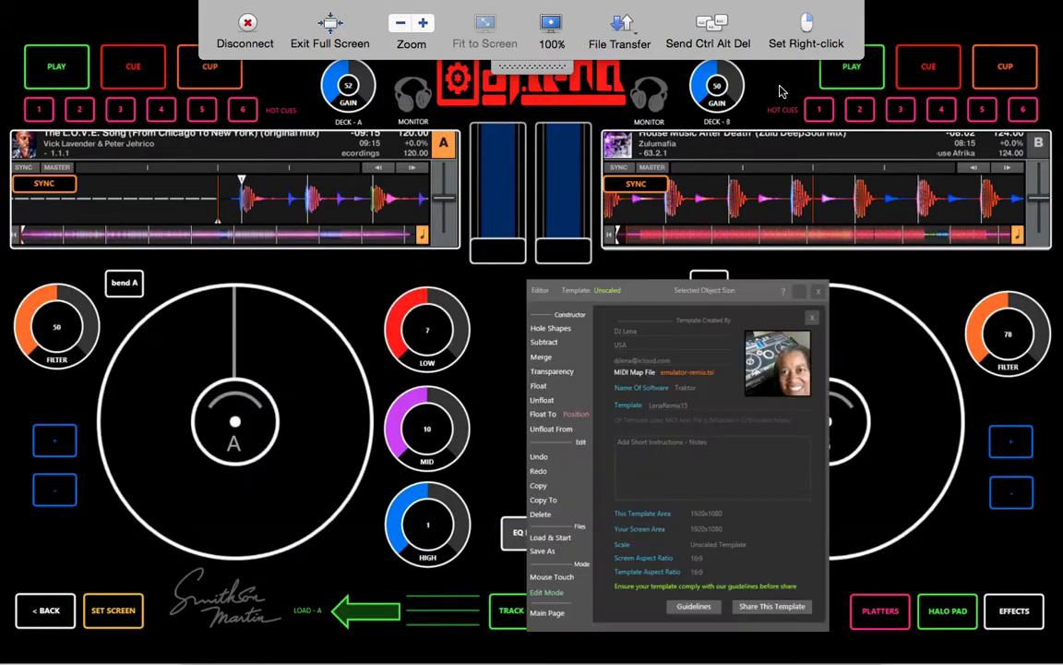
click(551, 576)
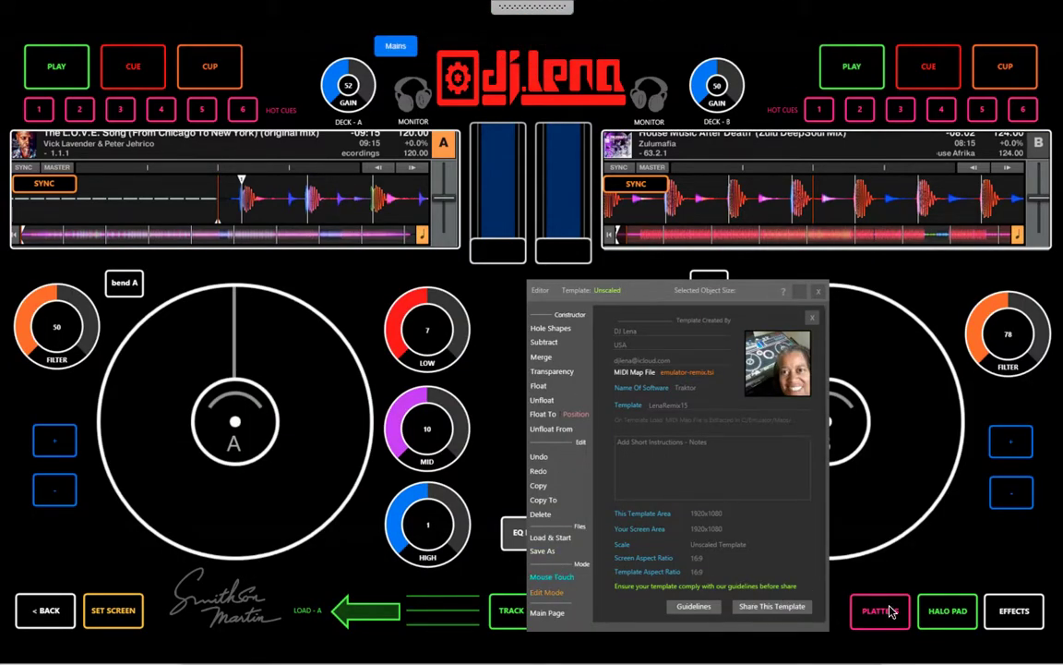
click(819, 293)
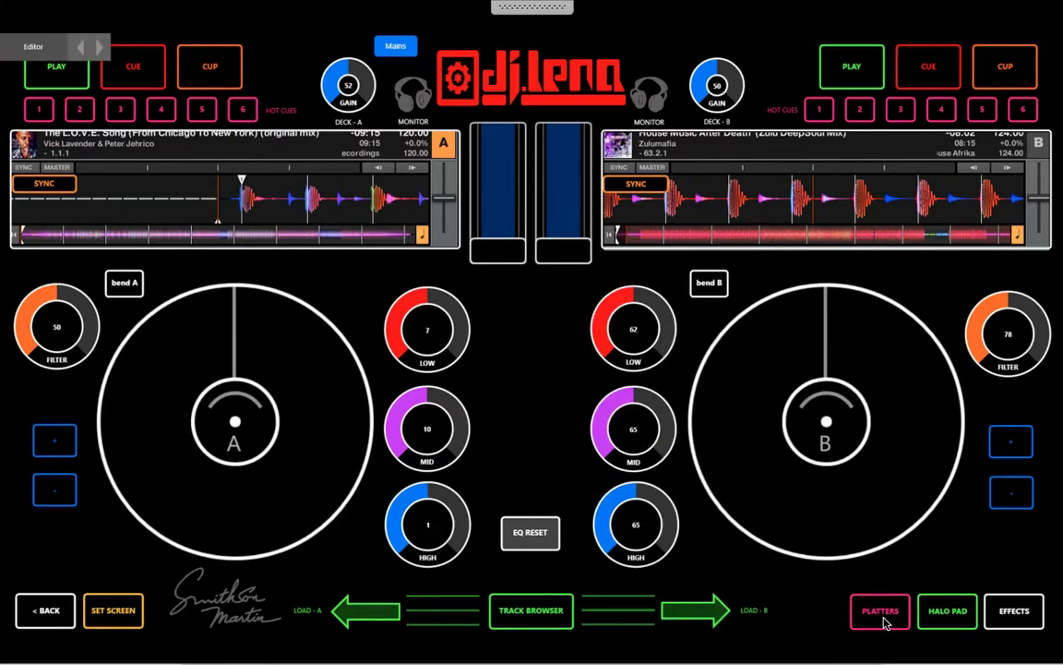
View the template's Halo Pad page and return to the Platters page.
click(953, 616)
click(960, 616)
click(946, 614)
click(950, 617)
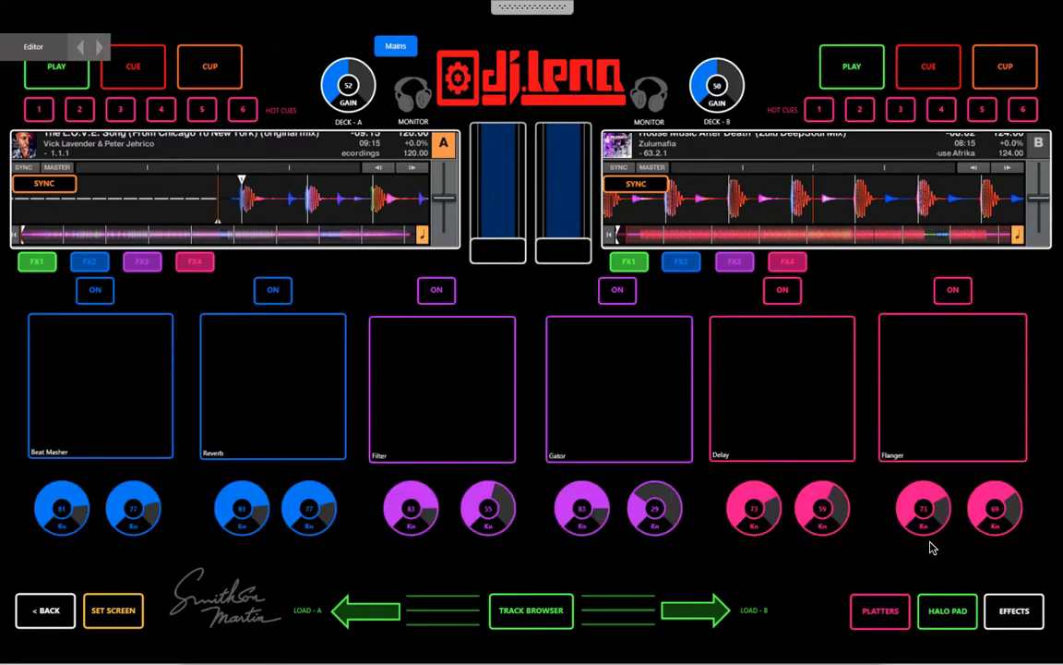
click(877, 613)
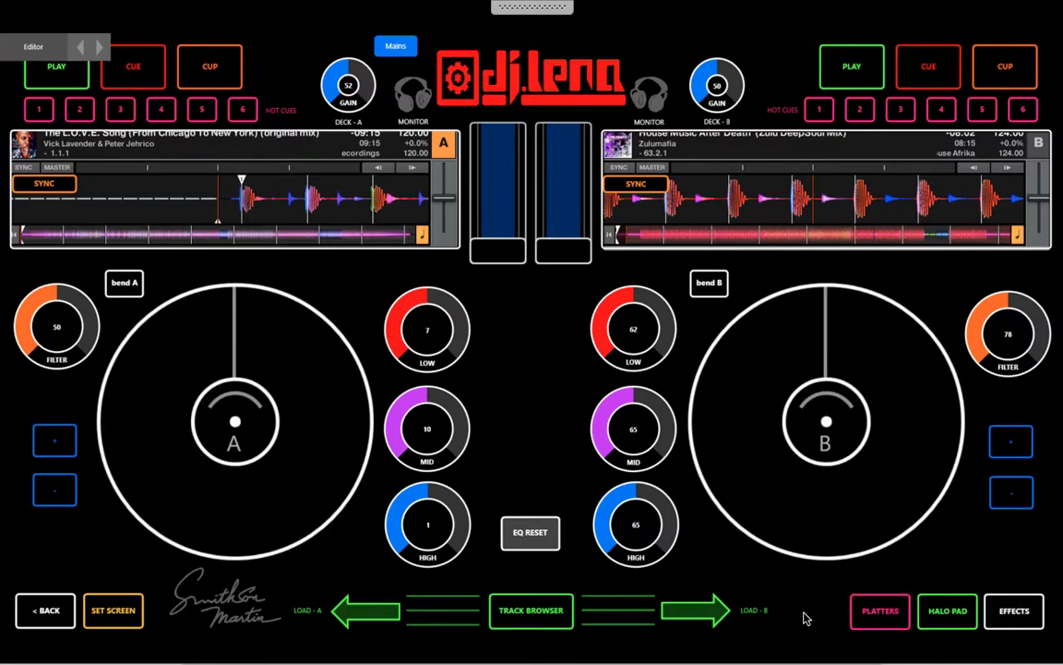
Reopen the editor without the template info and go to Page 6 with Transparency turned on.
click(45, 51)
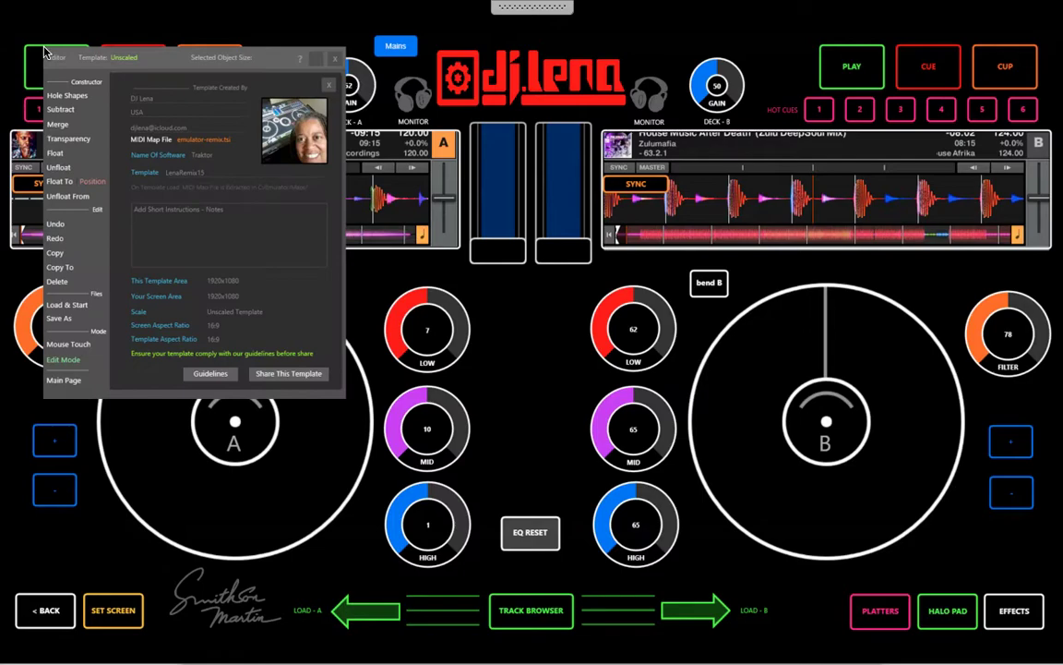
click(329, 87)
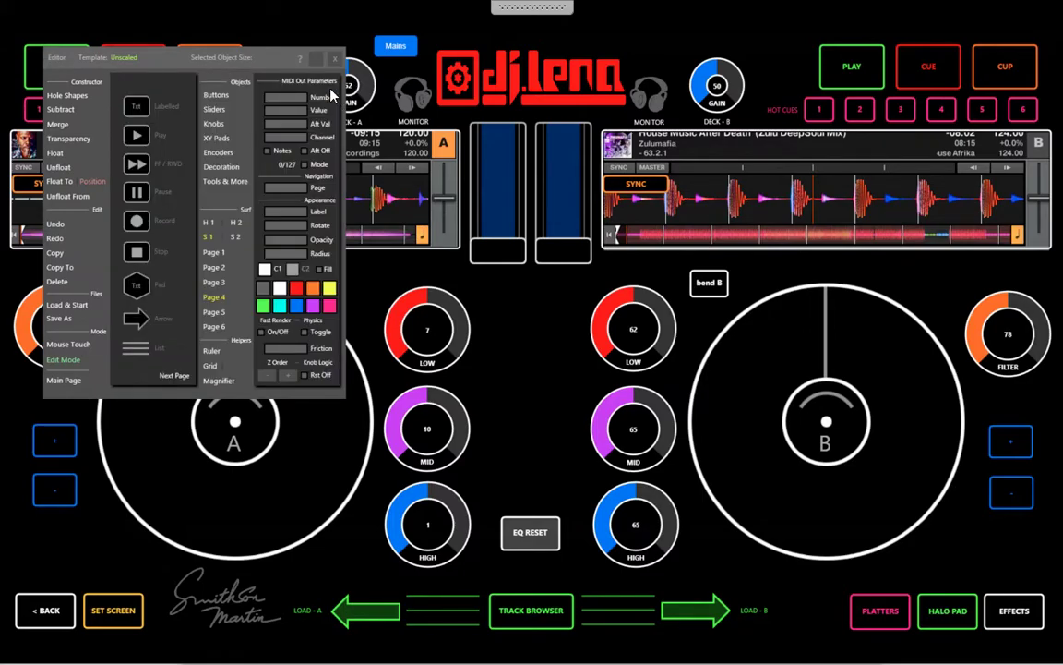
click(214, 328)
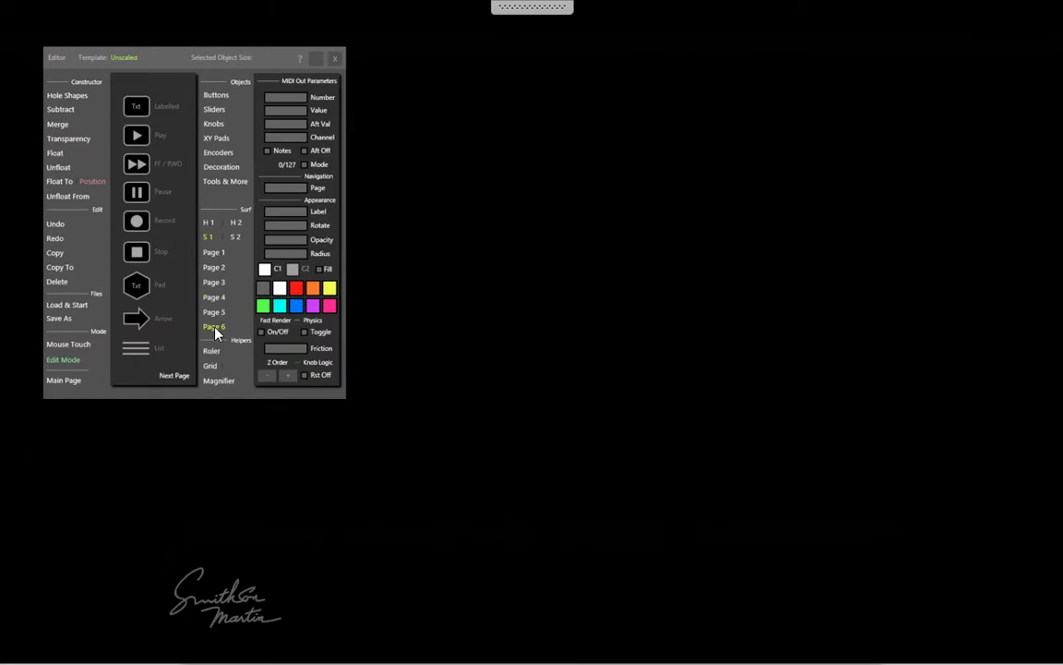
click(72, 139)
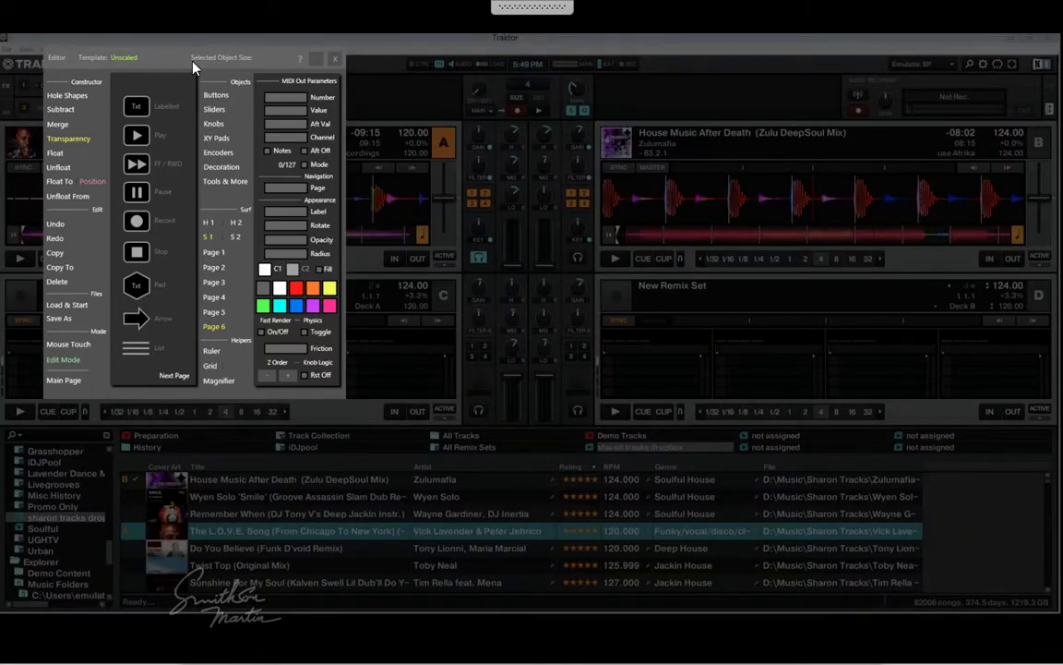
drag(178, 58, 646, 82)
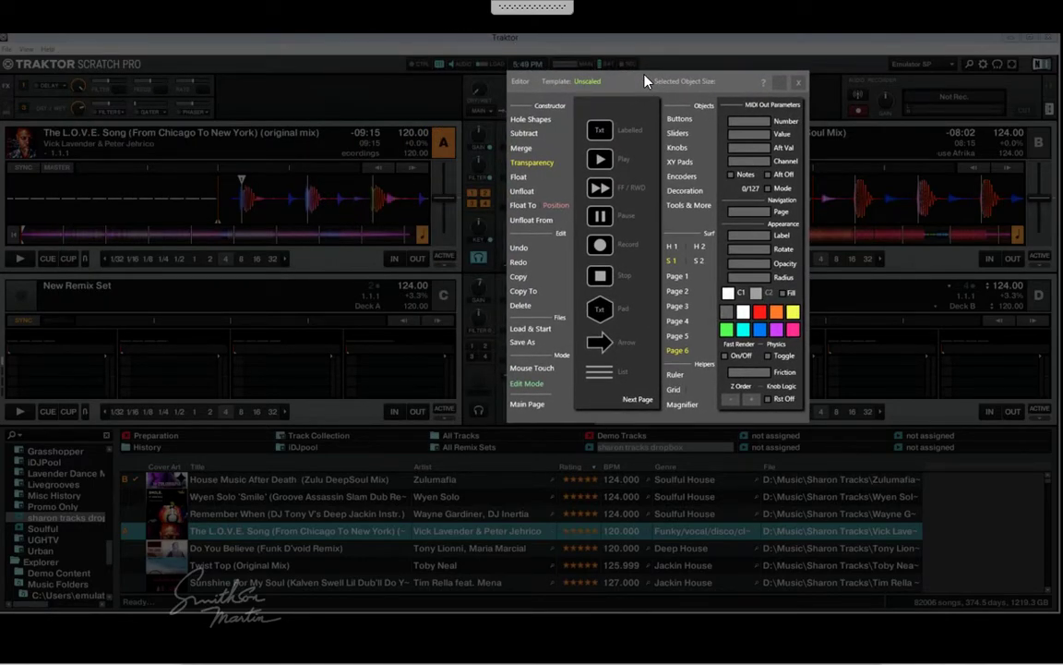
Place a rectangular hole shape over Traktor's deck C and resize it to 831x227 to frame the deck.
click(530, 120)
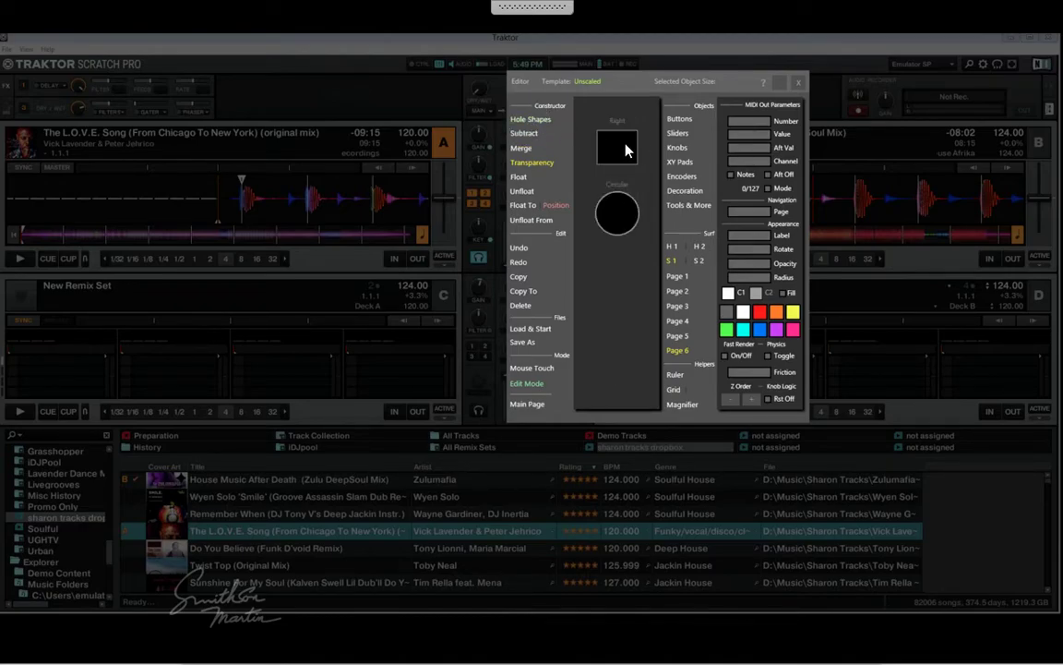
click(84, 339)
drag(113, 363, 30, 307)
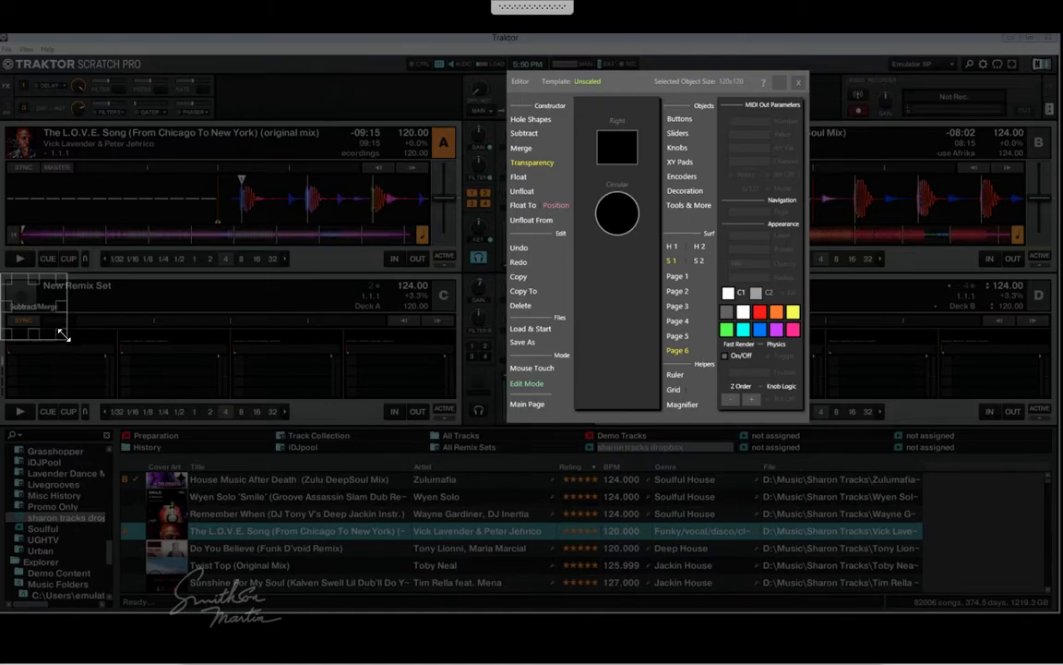
drag(62, 334, 465, 398)
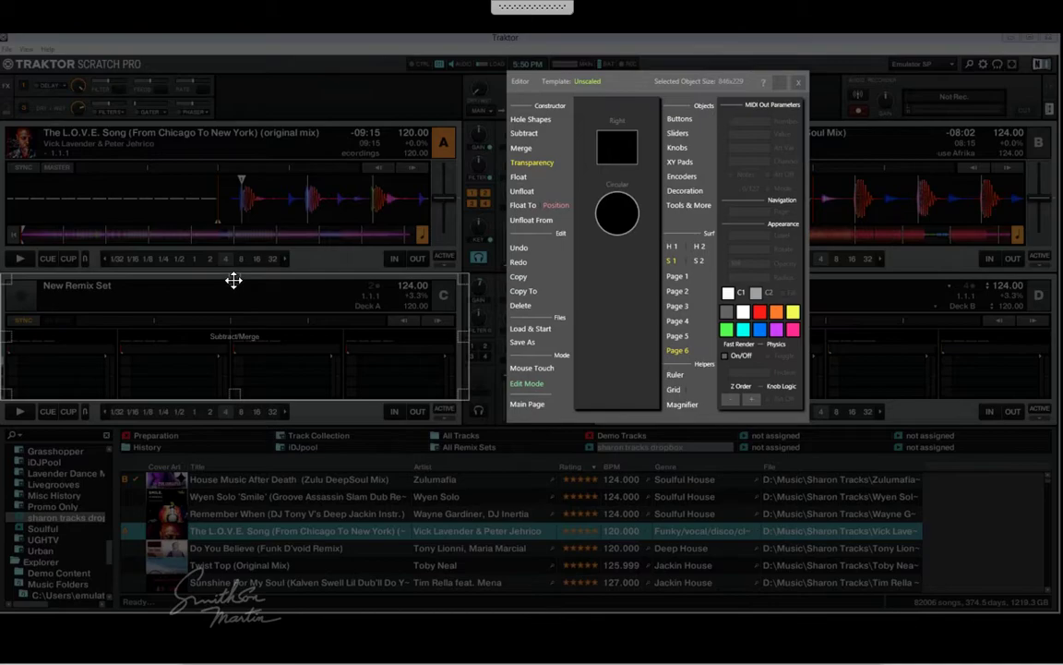
mouse_move(236, 275)
mouse_down()
mouse_move(238, 286)
mouse_move(237, 276)
mouse_up()
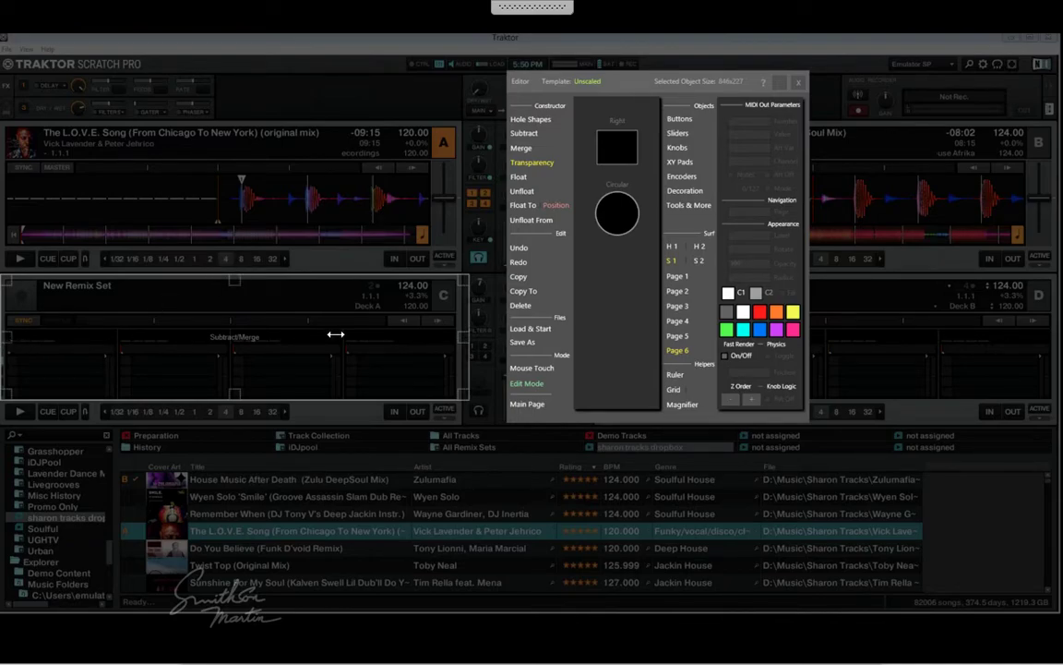
click(468, 336)
click(468, 338)
drag(468, 340, 459, 337)
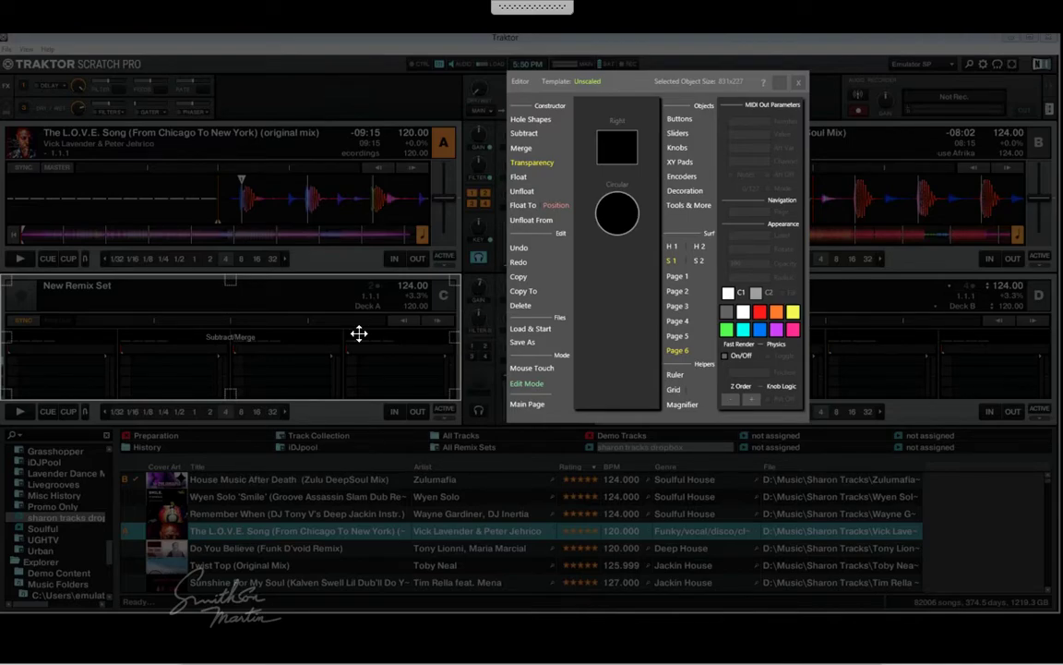
Copy the deck C hole shape and align the copy over deck D.
drag(640, 86, 591, 251)
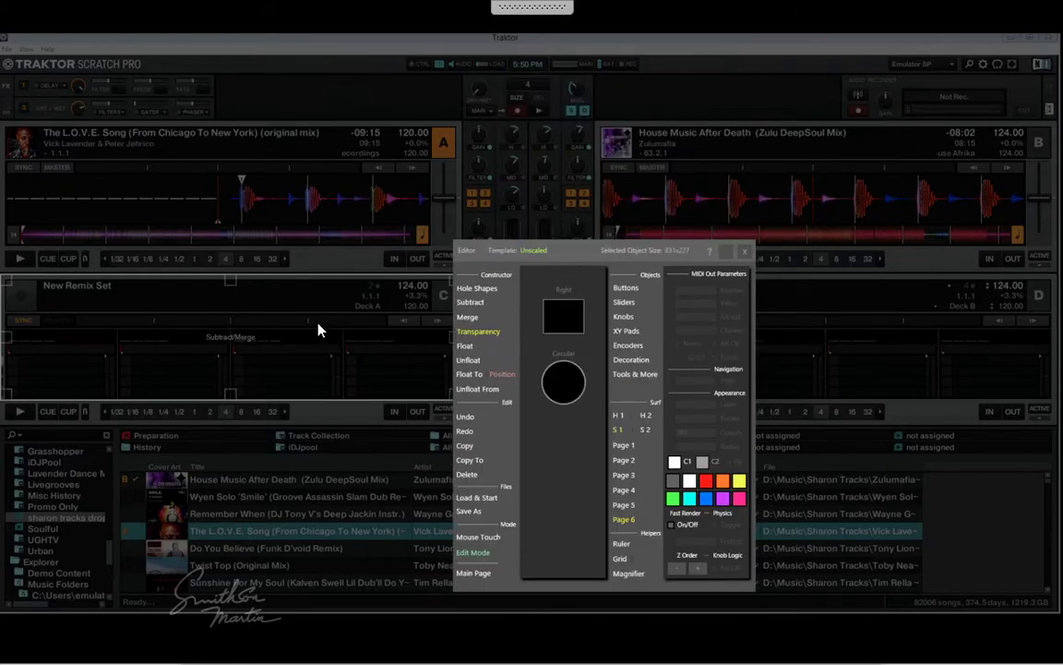
click(467, 446)
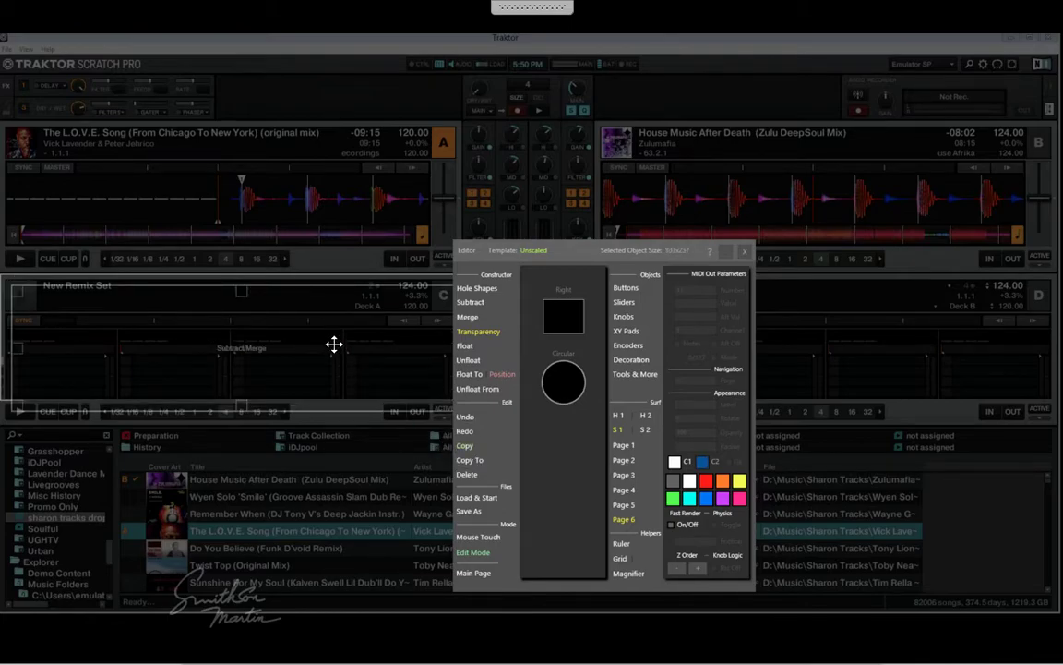
click(570, 349)
drag(578, 353, 731, 280)
drag(655, 262, 336, 159)
drag(863, 328, 859, 340)
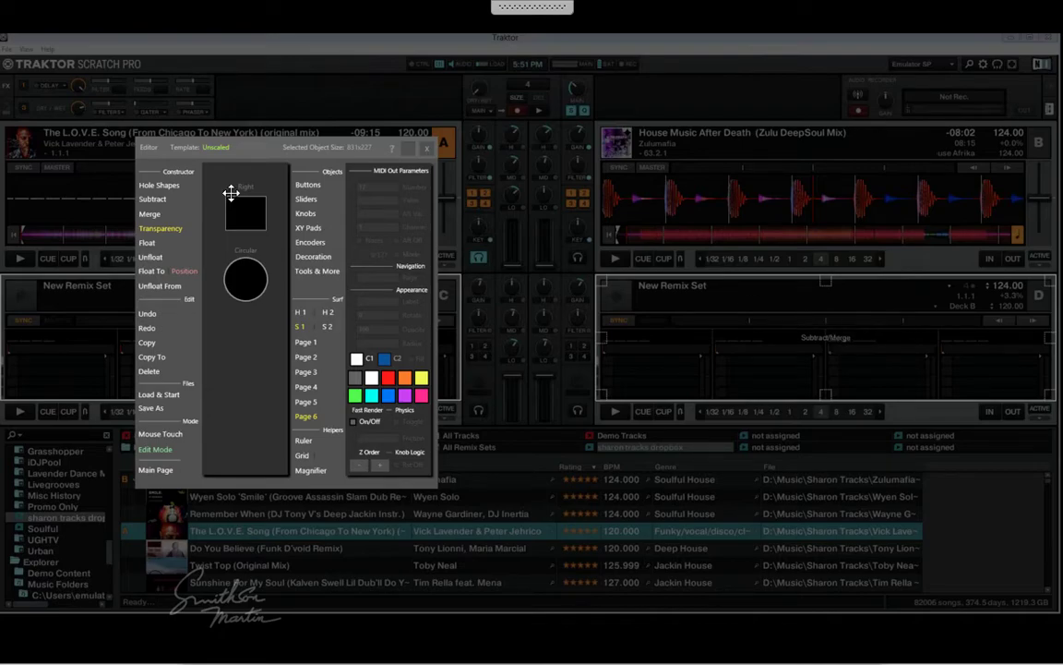
Subtract both hole shapes from Page 6 to expose decks C and D, then turn Transparency off.
click(155, 201)
click(155, 205)
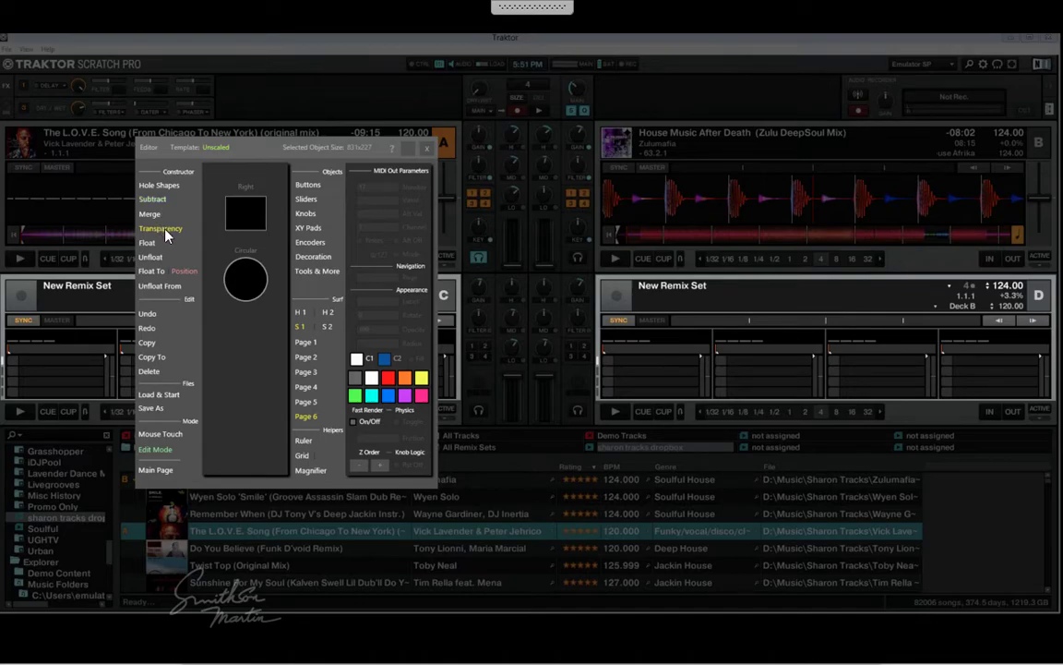
click(165, 231)
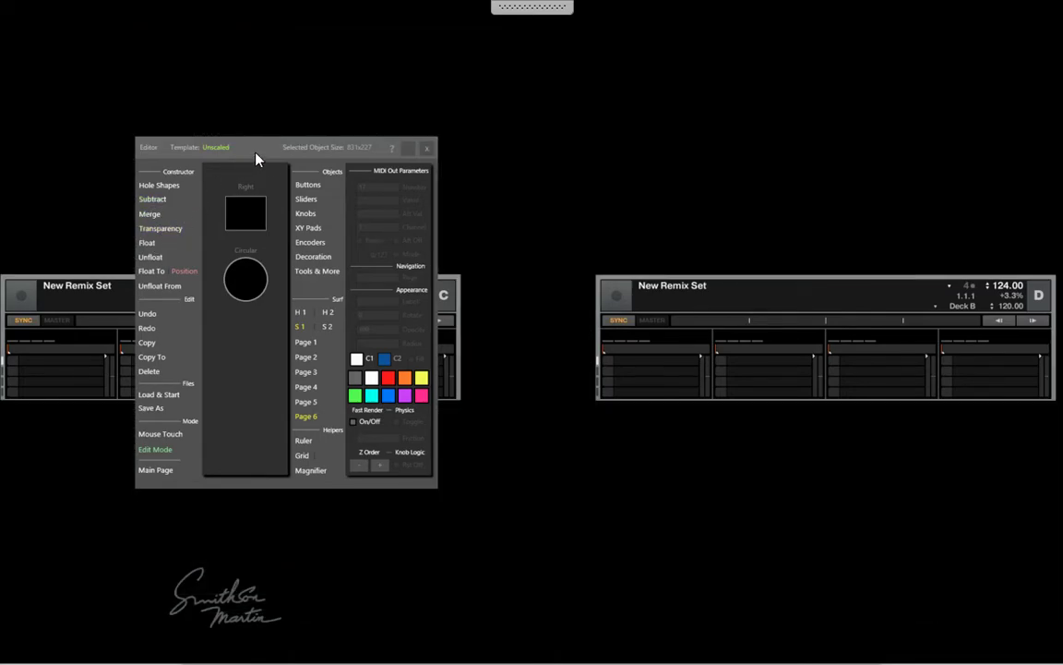
drag(257, 160, 558, 144)
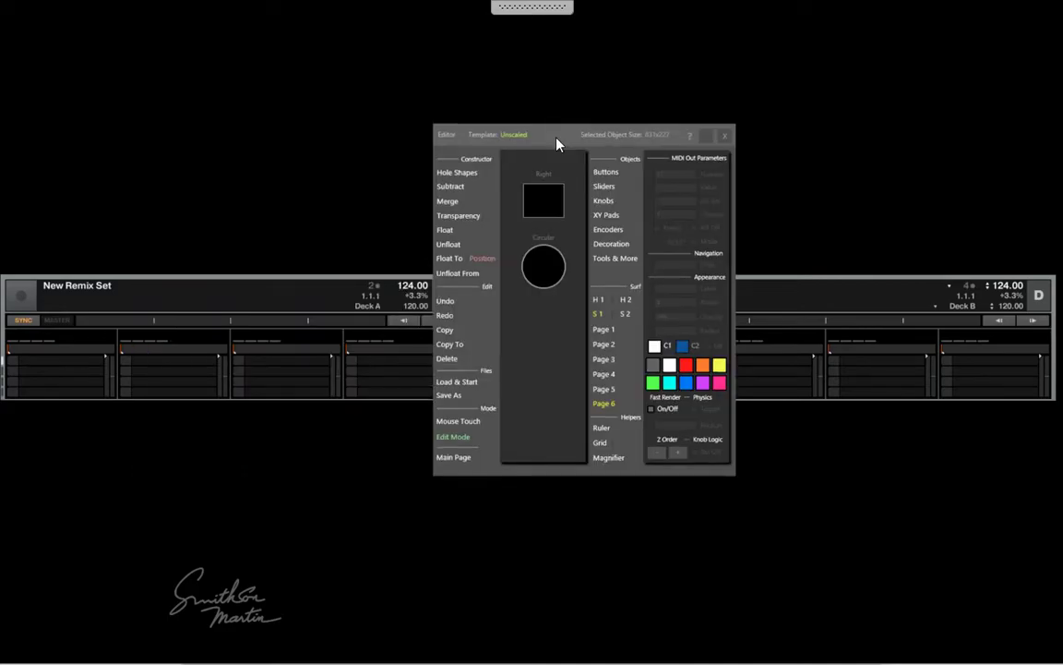
Check the cut-outs with Transparency on, add an 80x60 labelled button above deck C, then turn Transparency off.
click(469, 220)
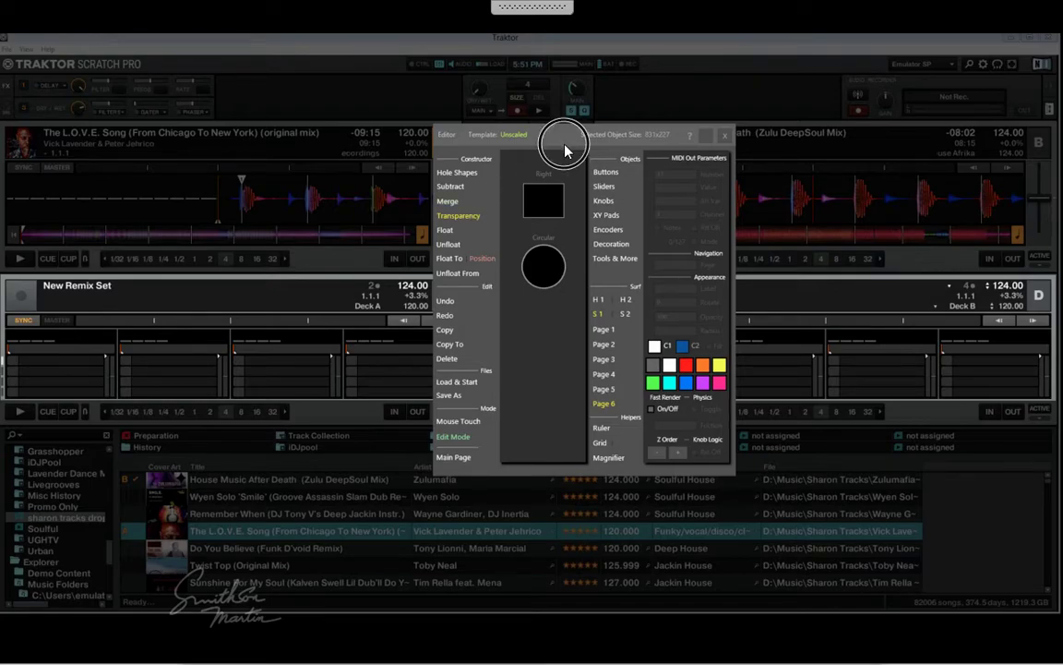
drag(565, 150, 679, 143)
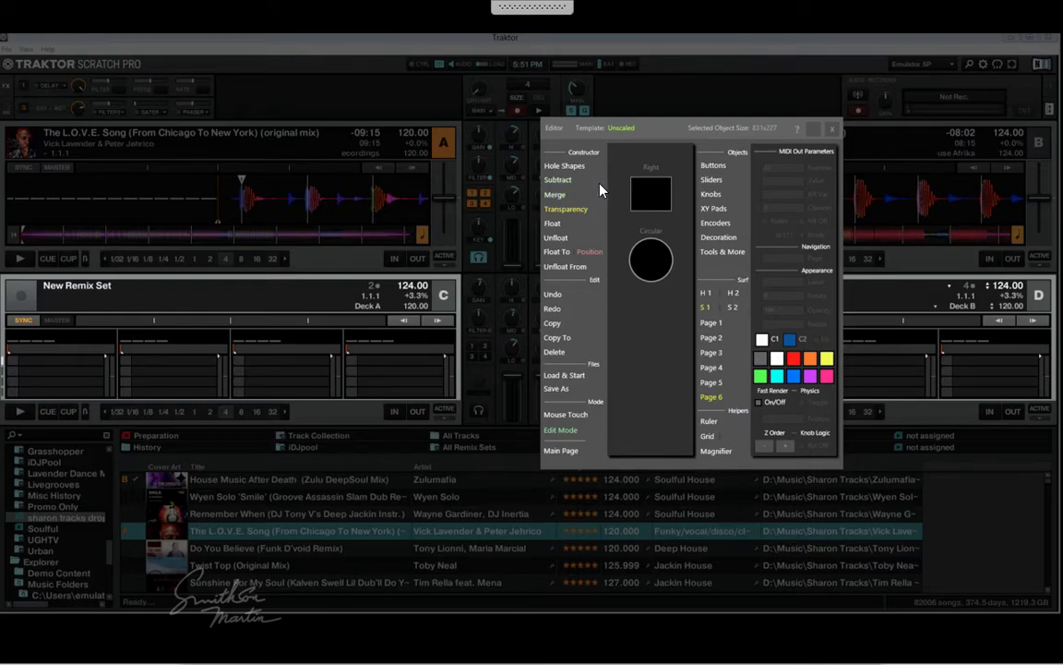
click(713, 165)
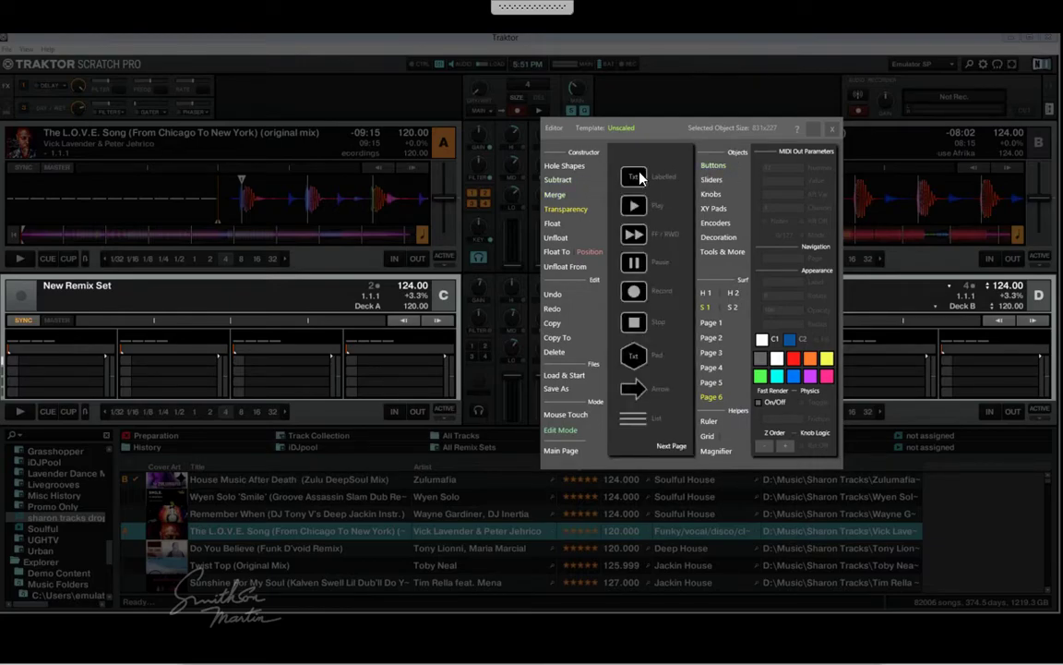
click(84, 96)
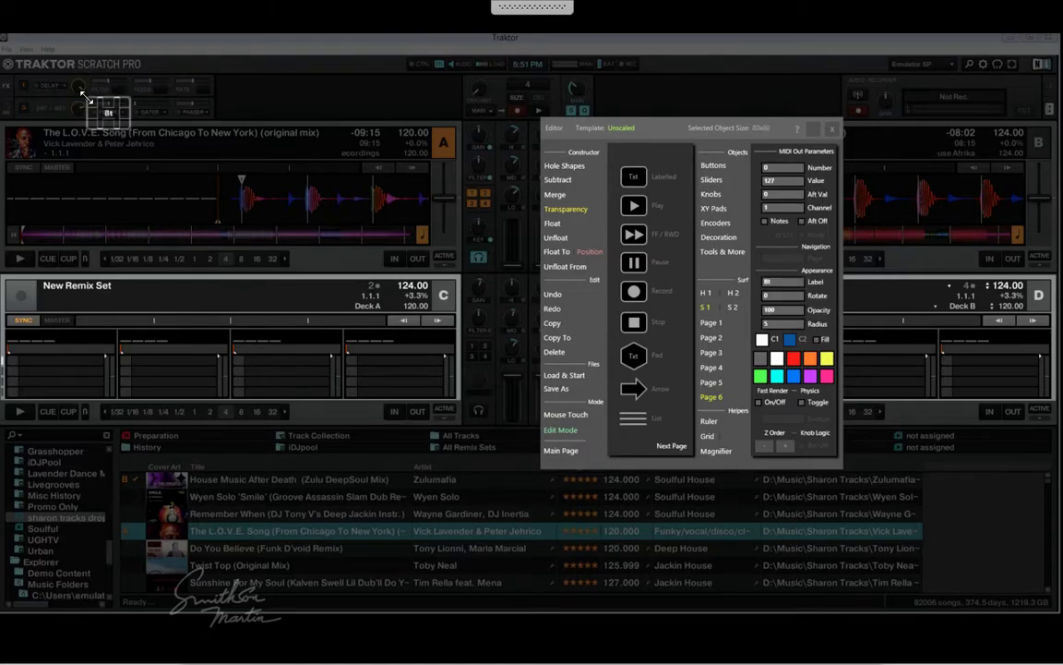
click(578, 215)
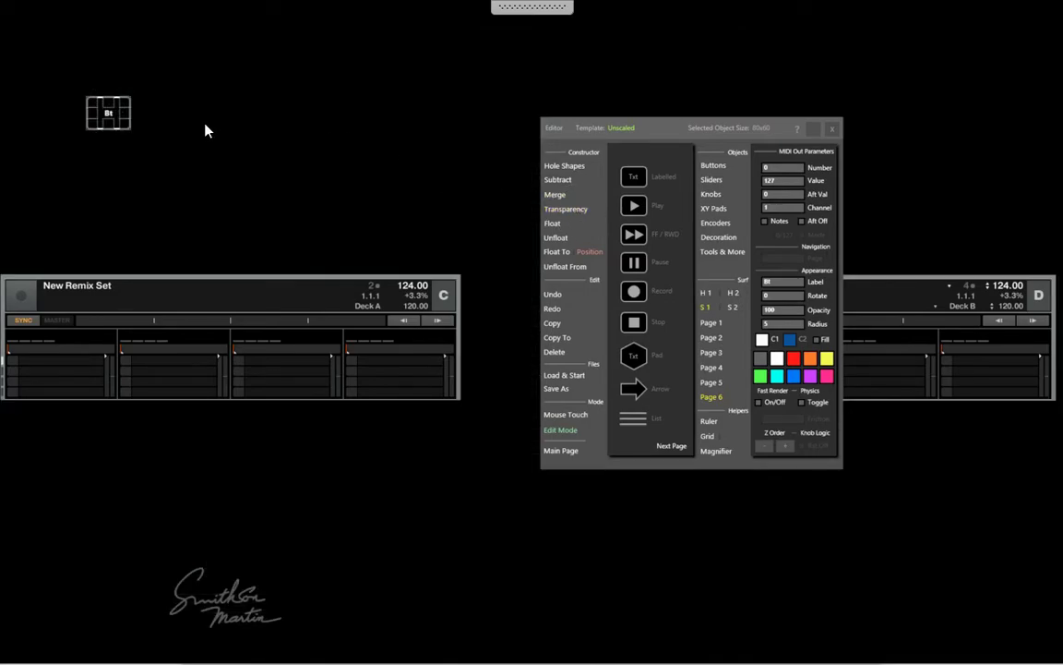
Make twelve copies of the labelled button above deck C.
click(556, 328)
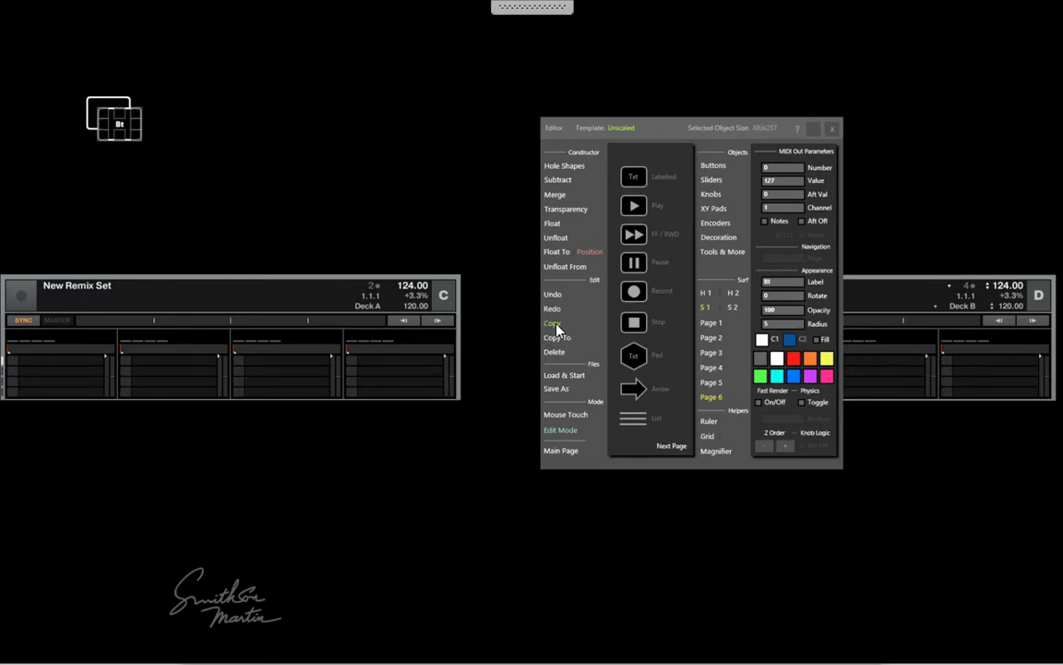
click(557, 328)
click(557, 328)
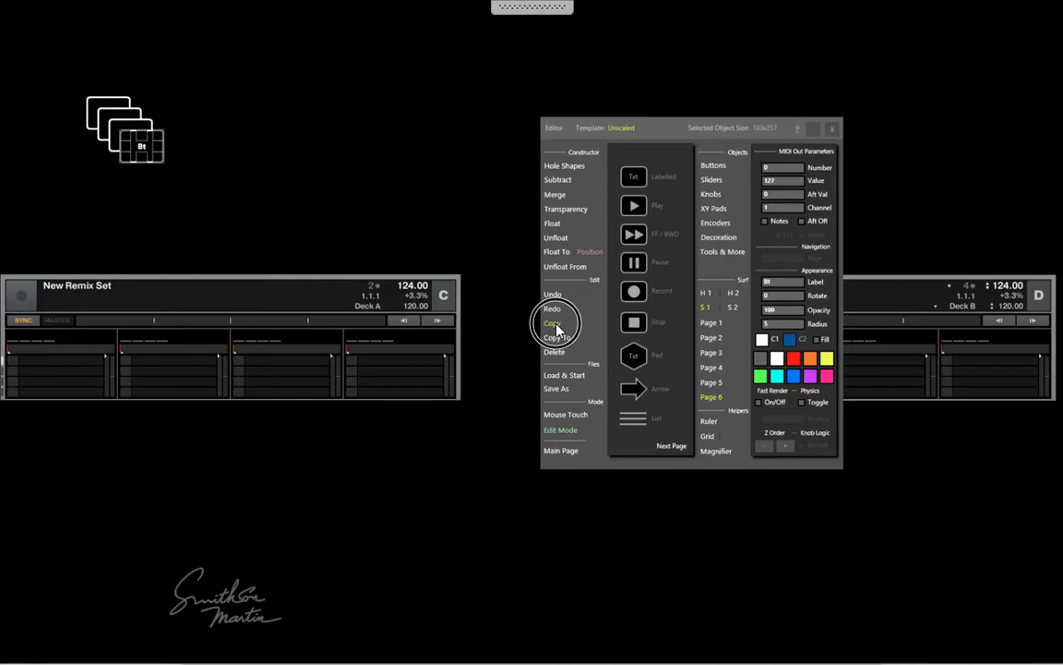
click(557, 328)
click(556, 327)
click(556, 328)
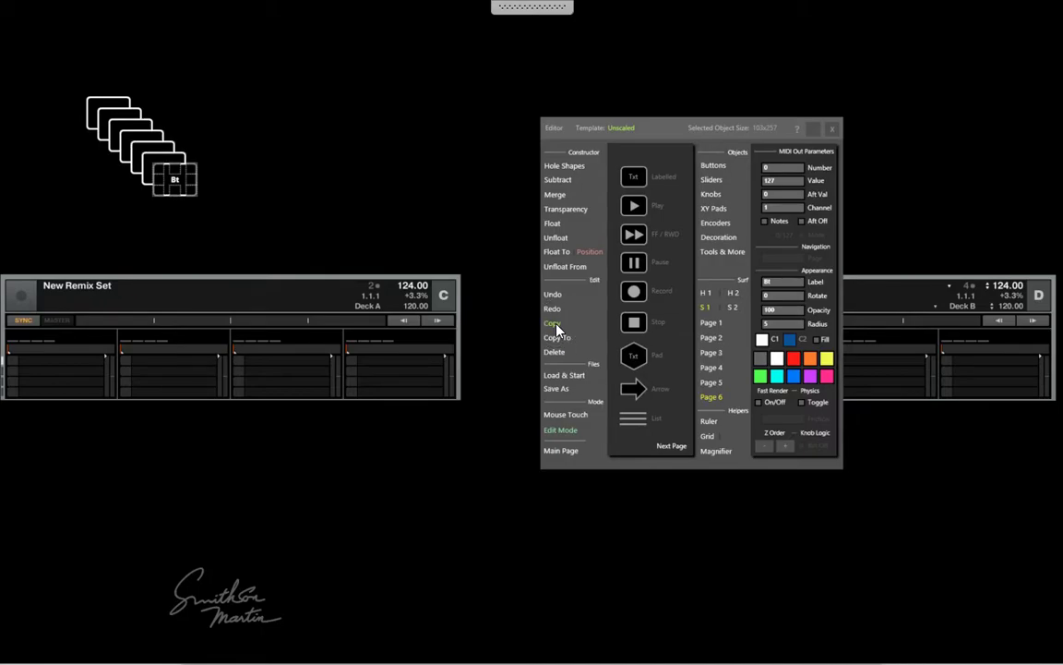
click(556, 328)
click(557, 327)
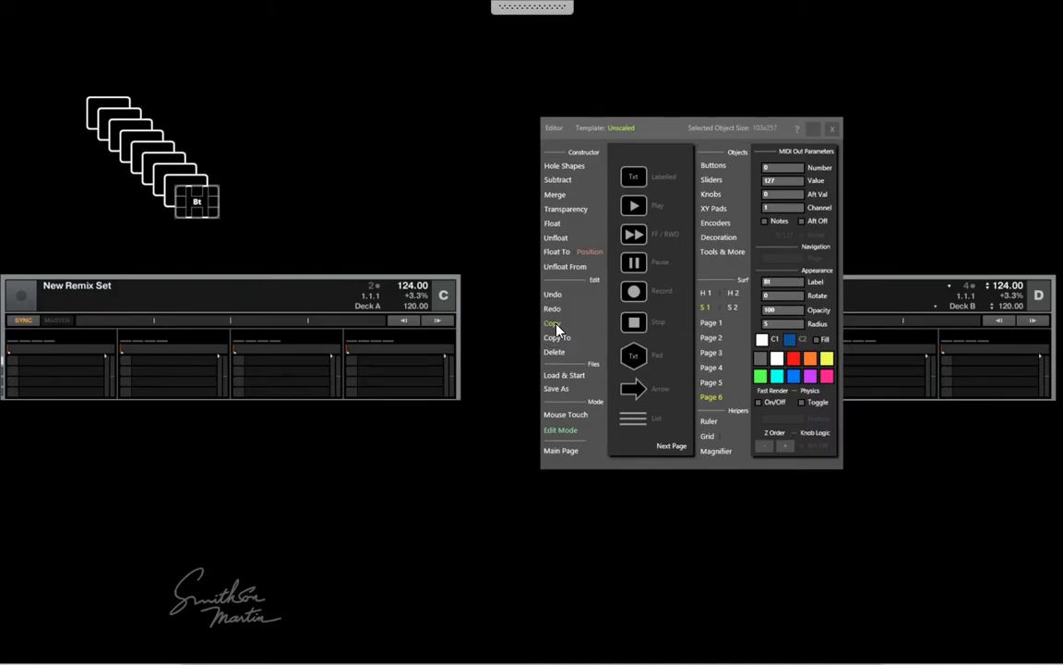
click(557, 328)
click(557, 328)
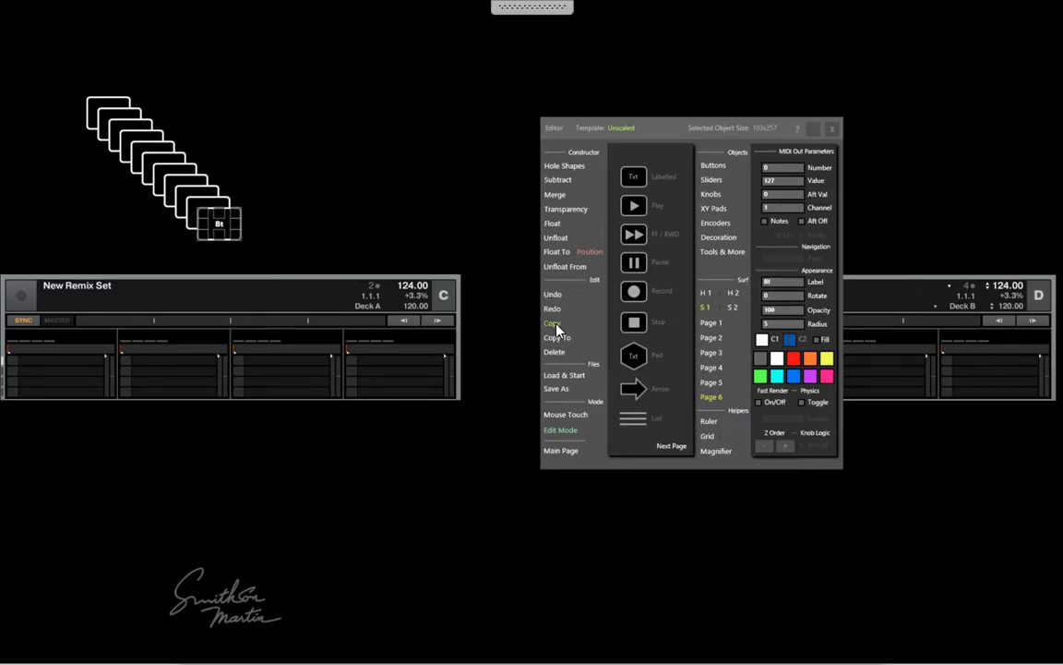
click(557, 327)
click(557, 328)
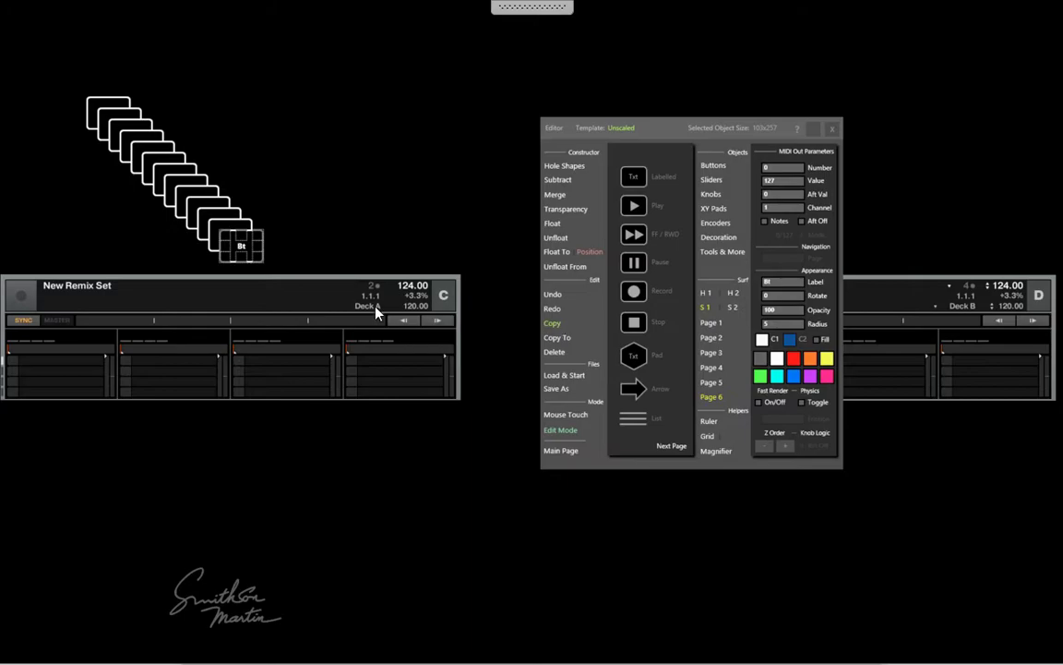
Move the last button copy out of the stack to the empty area above deck C's right half.
click(242, 252)
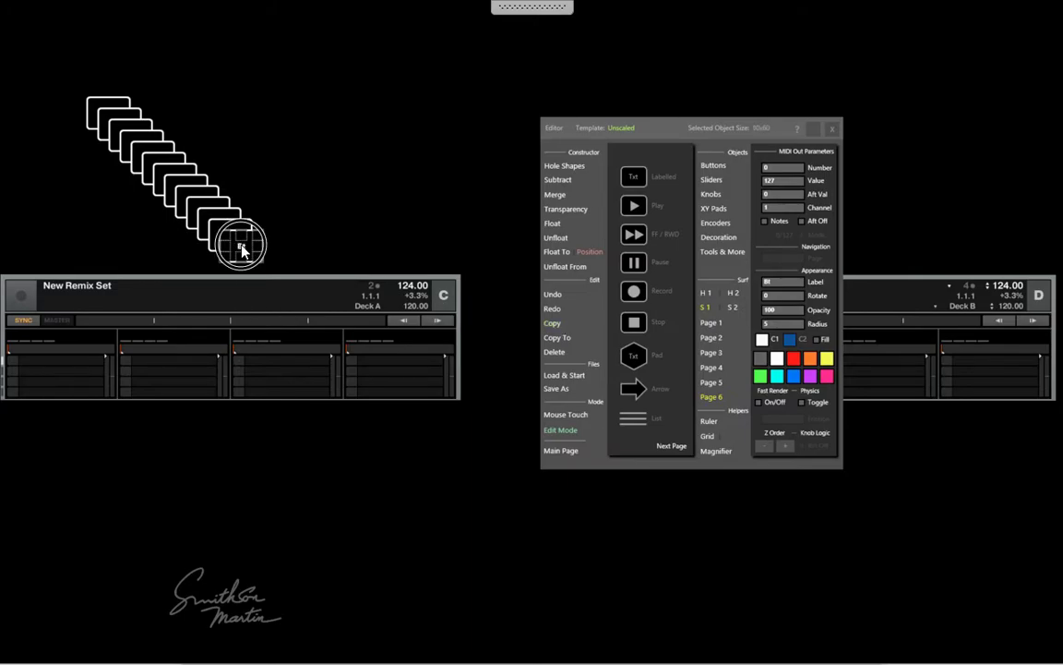
click(339, 152)
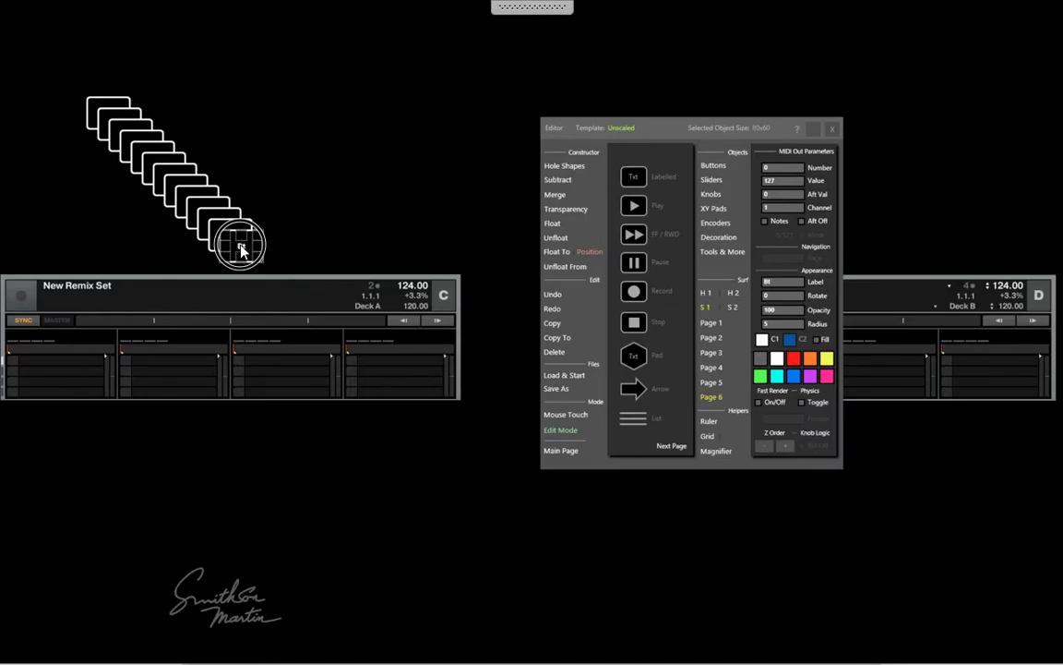
drag(242, 251, 388, 79)
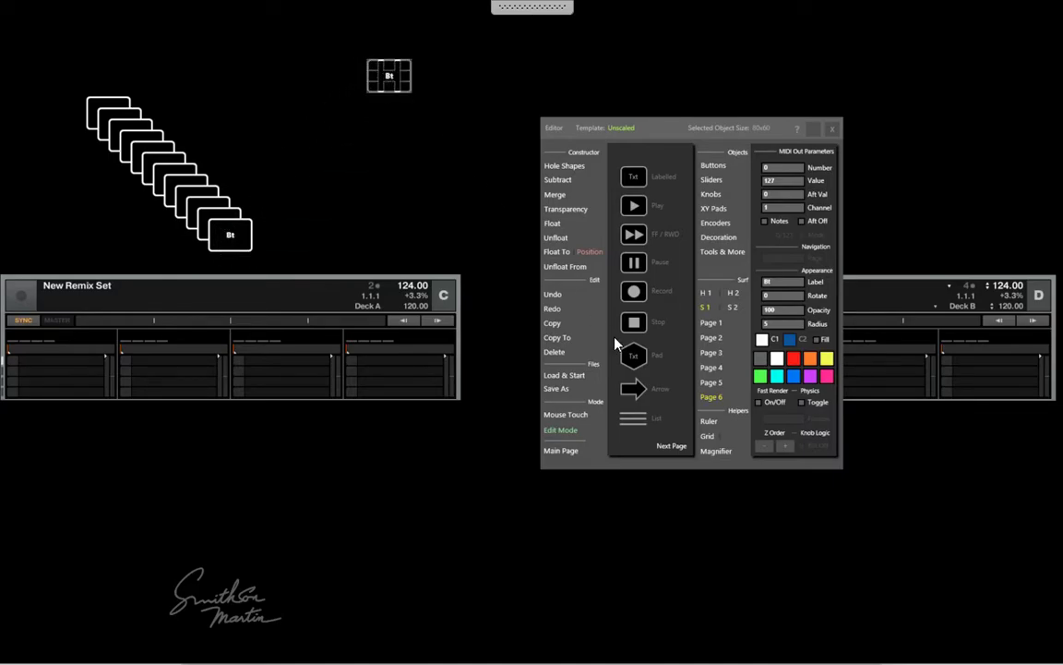
Turn the Grid on and place two button copies one above the other over deck C's fourth slot.
click(709, 437)
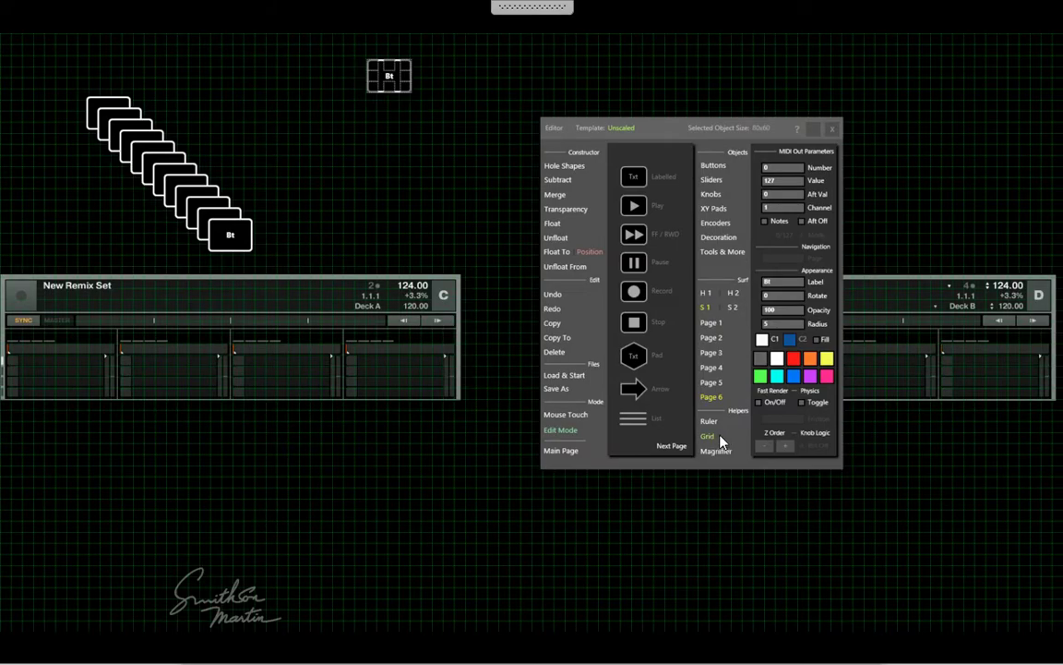
click(235, 237)
click(234, 236)
drag(234, 237, 413, 240)
click(389, 76)
drag(389, 76, 409, 178)
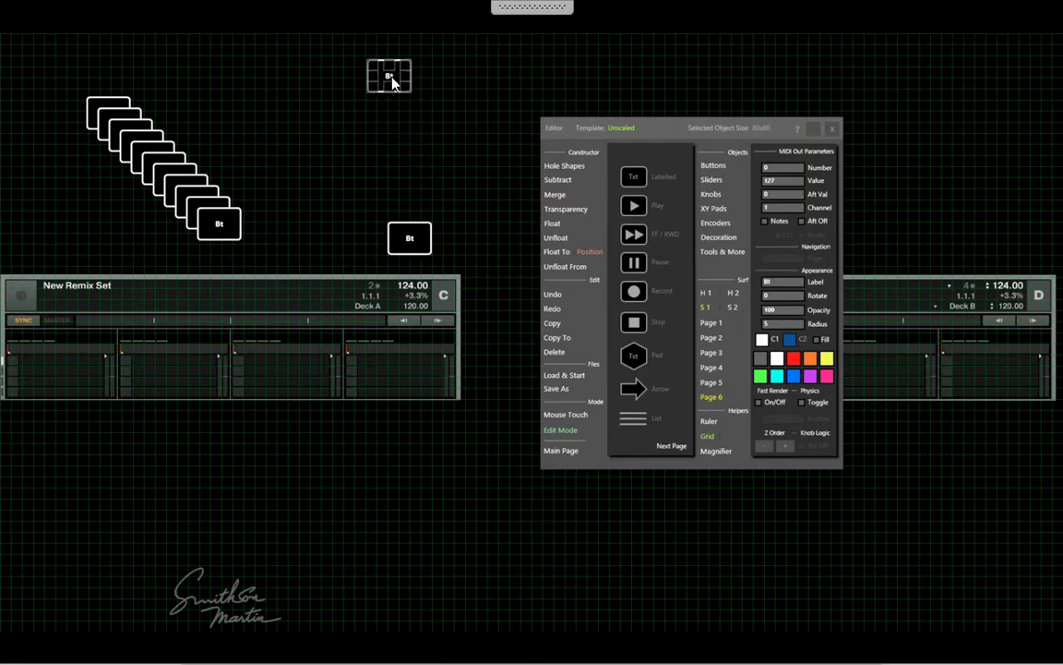
drag(391, 82, 410, 185)
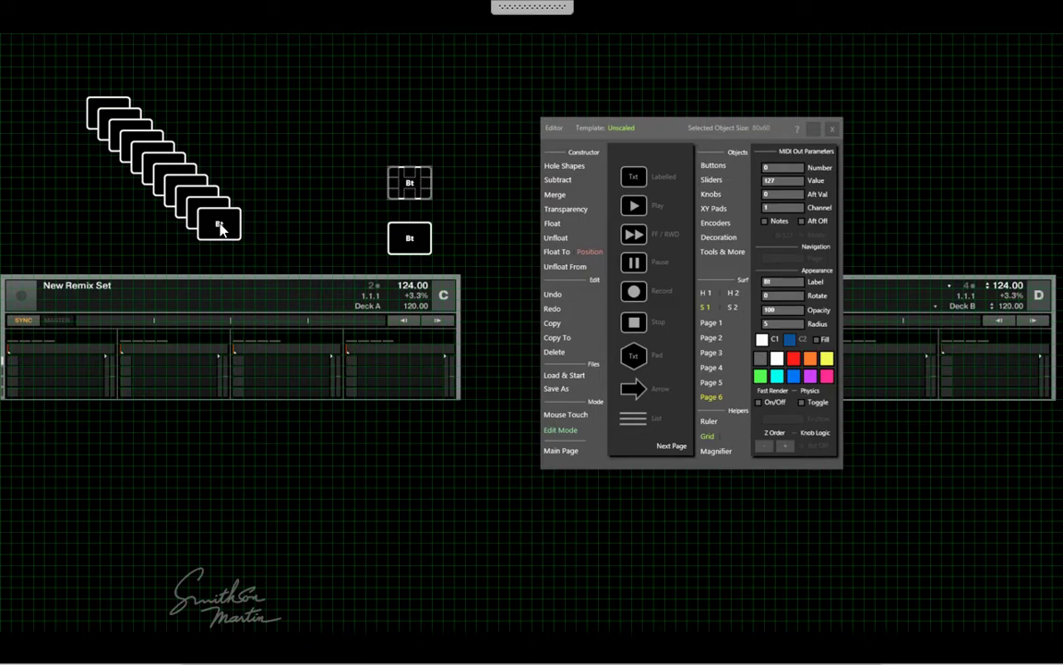
Place two more button copies over deck C's third slot, level with the two buttons above the fourth slot.
click(221, 230)
drag(220, 230, 299, 238)
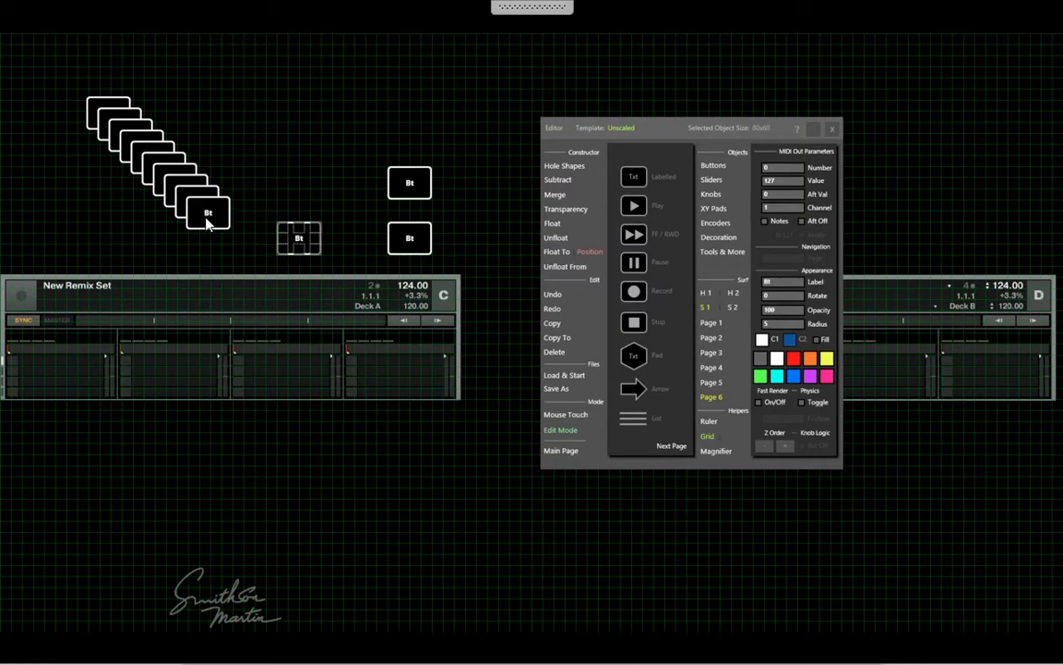
click(209, 222)
drag(209, 218, 295, 186)
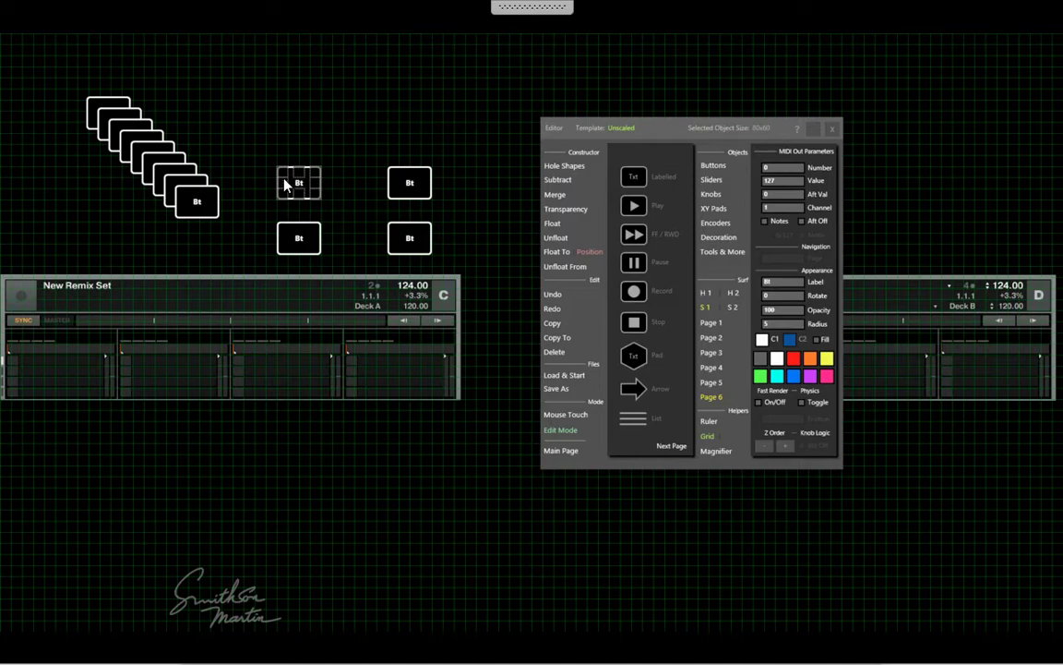
Move four more copies from the stack to extend the third and fourth button columns to four buttons each.
click(196, 204)
drag(197, 203, 292, 130)
click(184, 192)
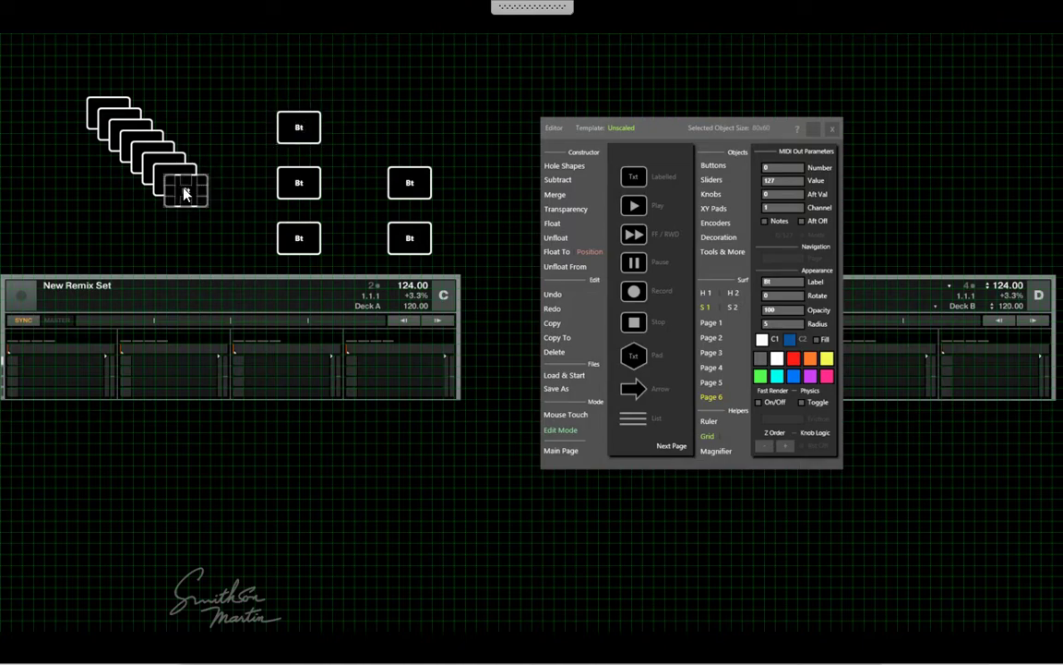
drag(185, 192, 407, 136)
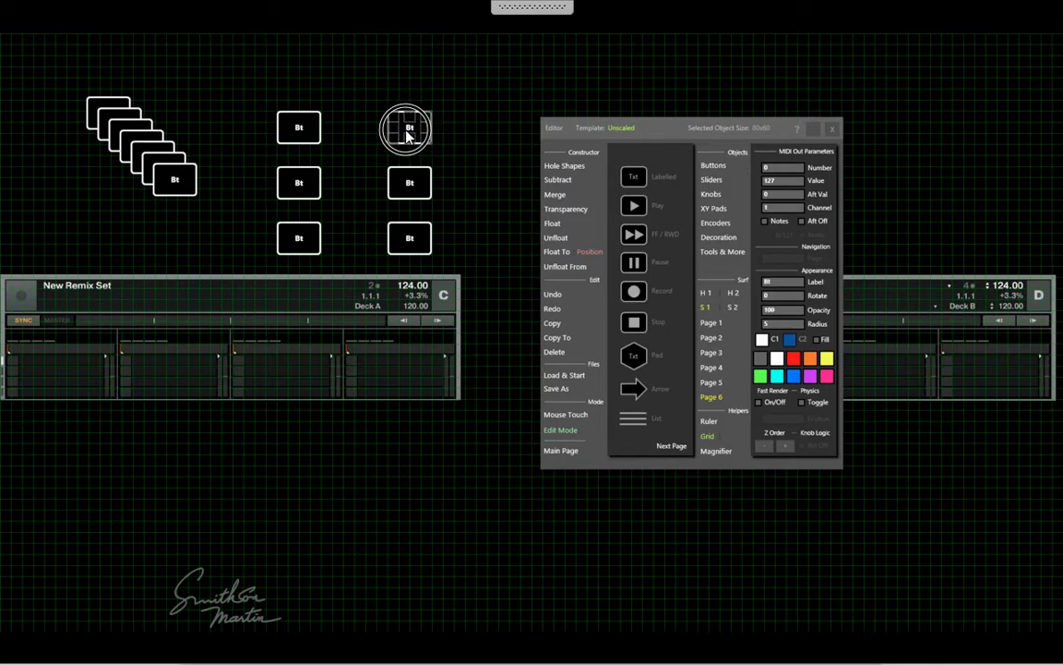
click(175, 180)
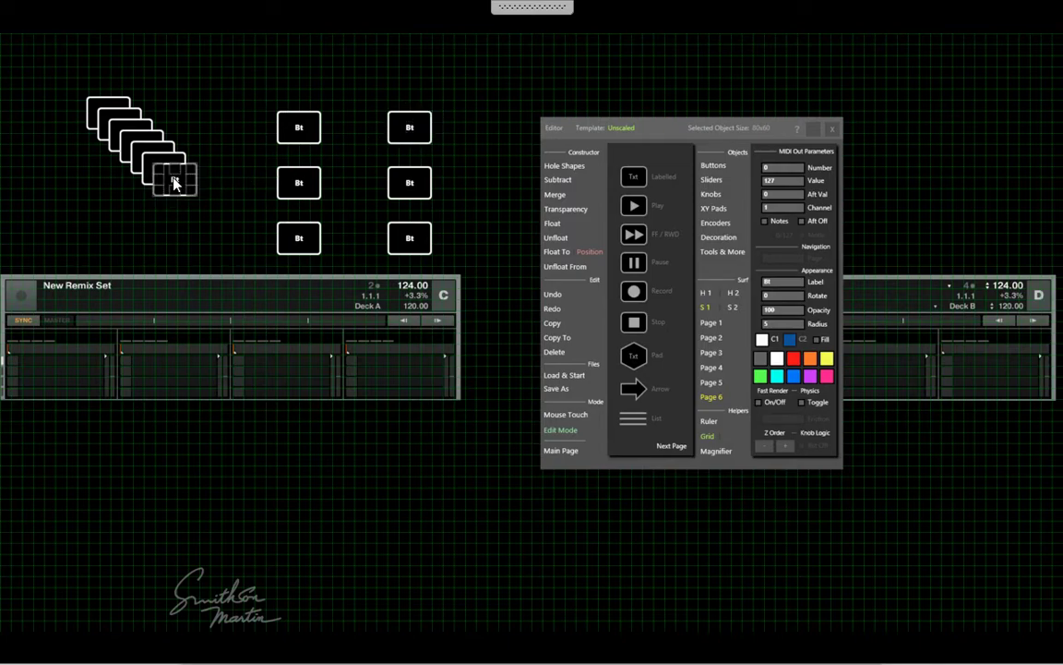
drag(175, 182, 297, 80)
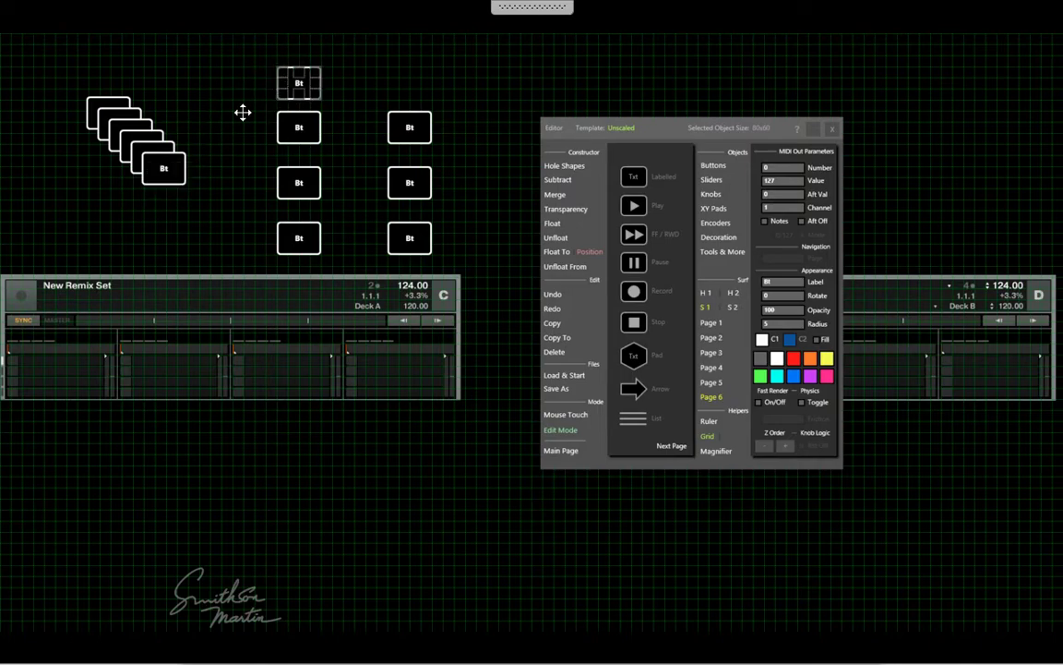
click(168, 175)
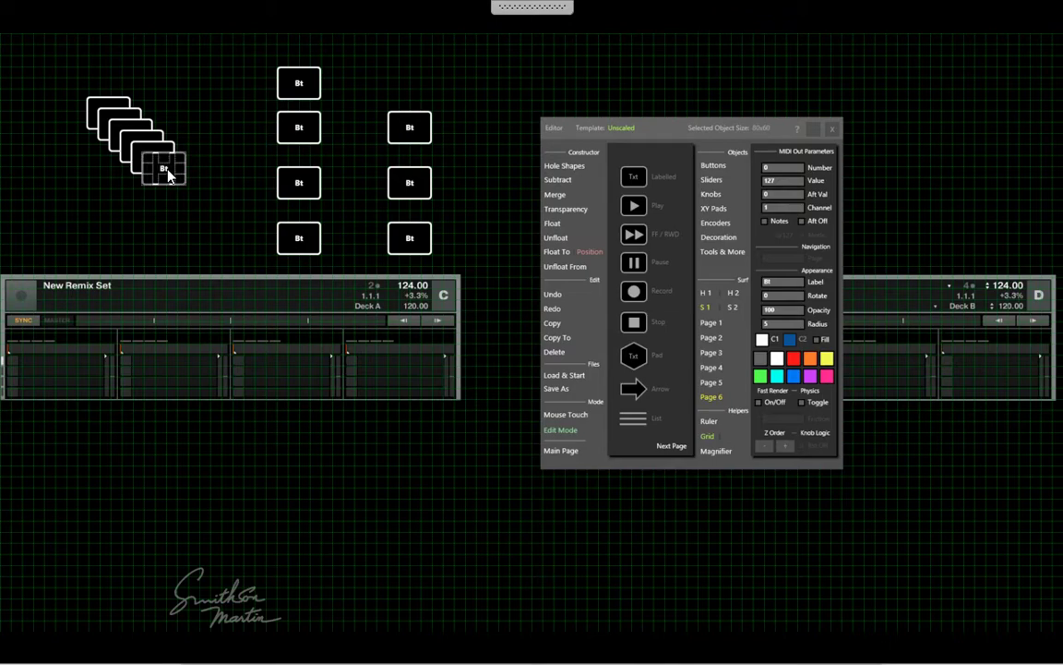
drag(167, 175, 411, 87)
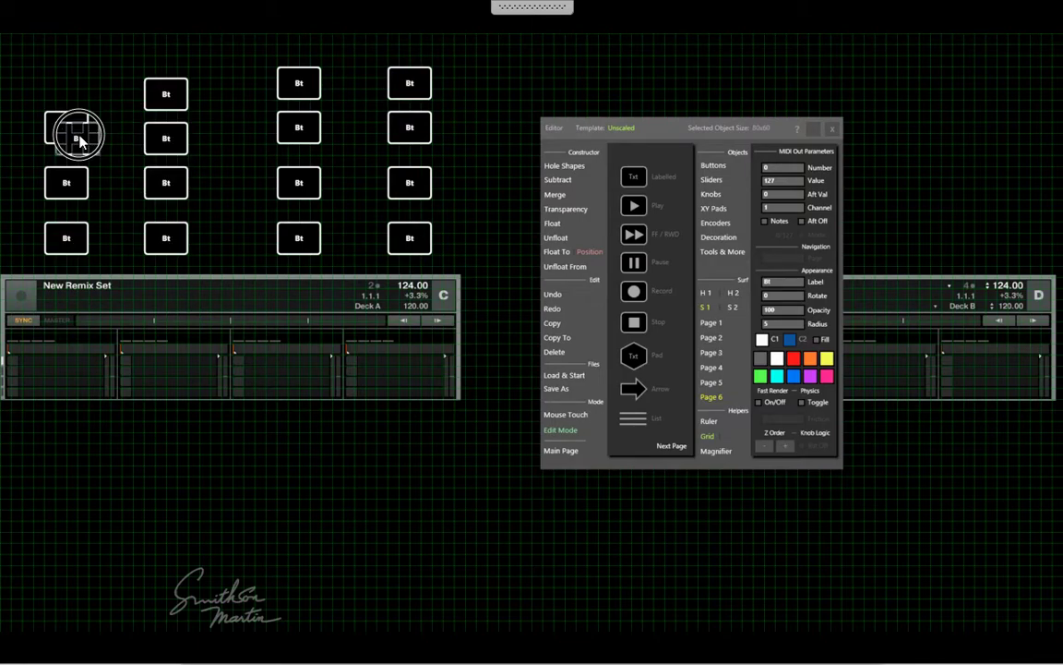
Move the overlapping copy to the head of the first column and lower that column's two middle buttons by grid cells.
drag(75, 139, 67, 94)
click(70, 135)
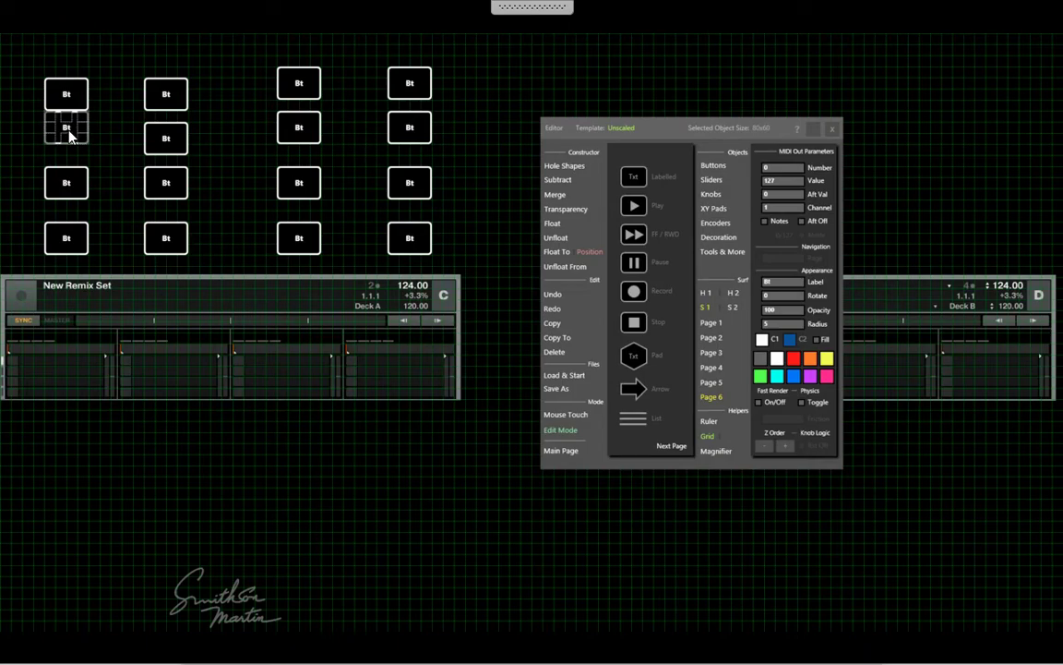
drag(69, 134, 67, 149)
click(65, 182)
drag(65, 184, 65, 196)
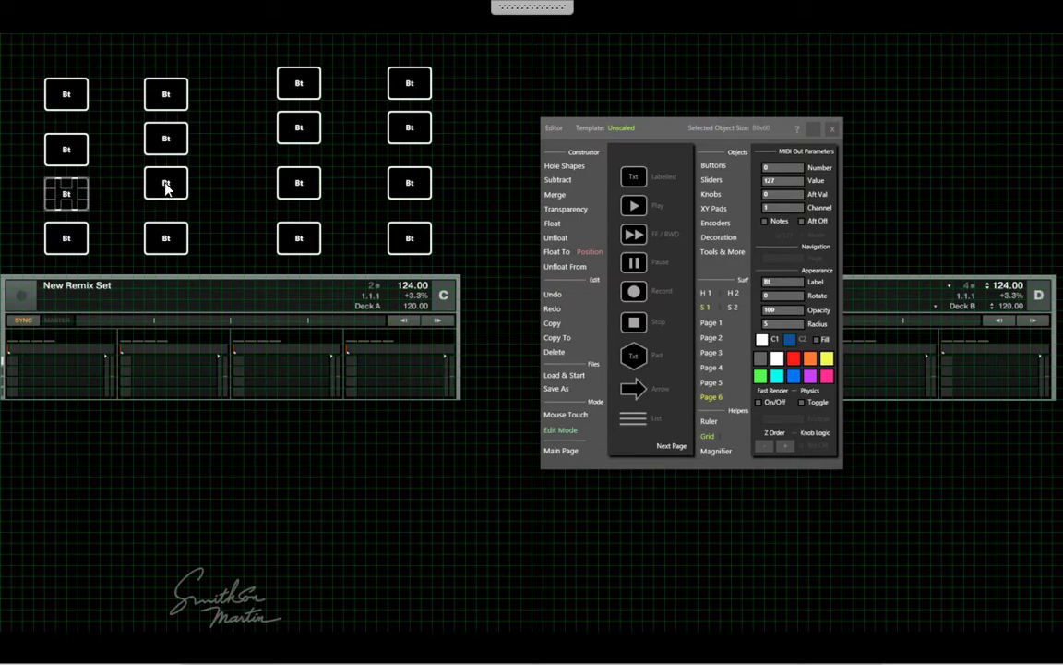
Lower the second column's upper three buttons and the first column's uppermost button by one grid cell each to even the spacing.
click(166, 187)
mouse_move(167, 186)
mouse_down()
mouse_move(169, 205)
mouse_move(163, 190)
mouse_up()
click(166, 185)
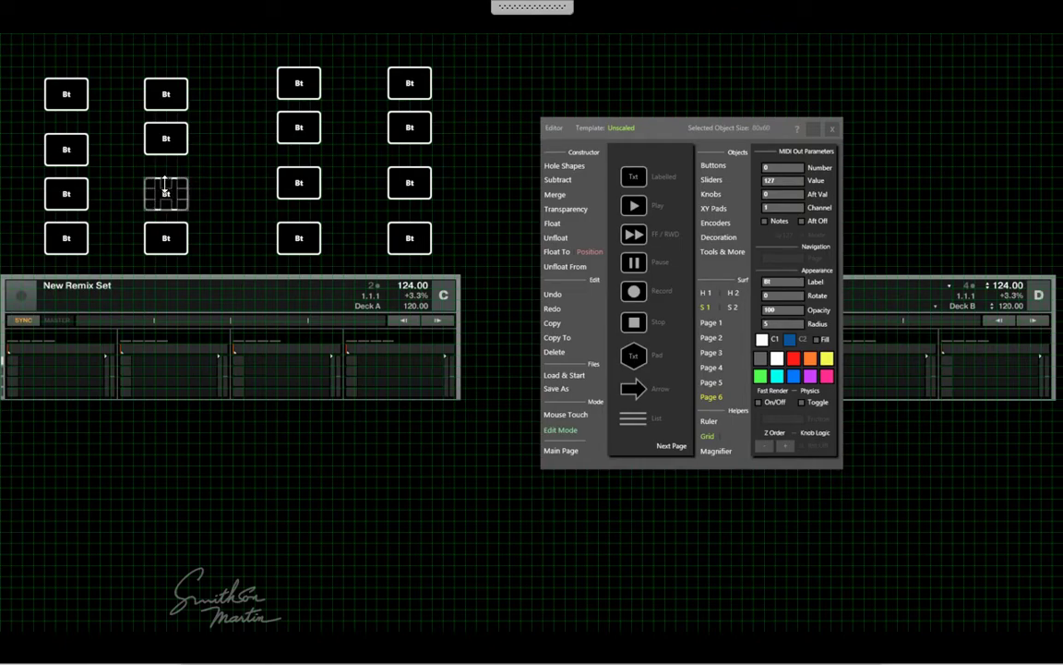
click(170, 144)
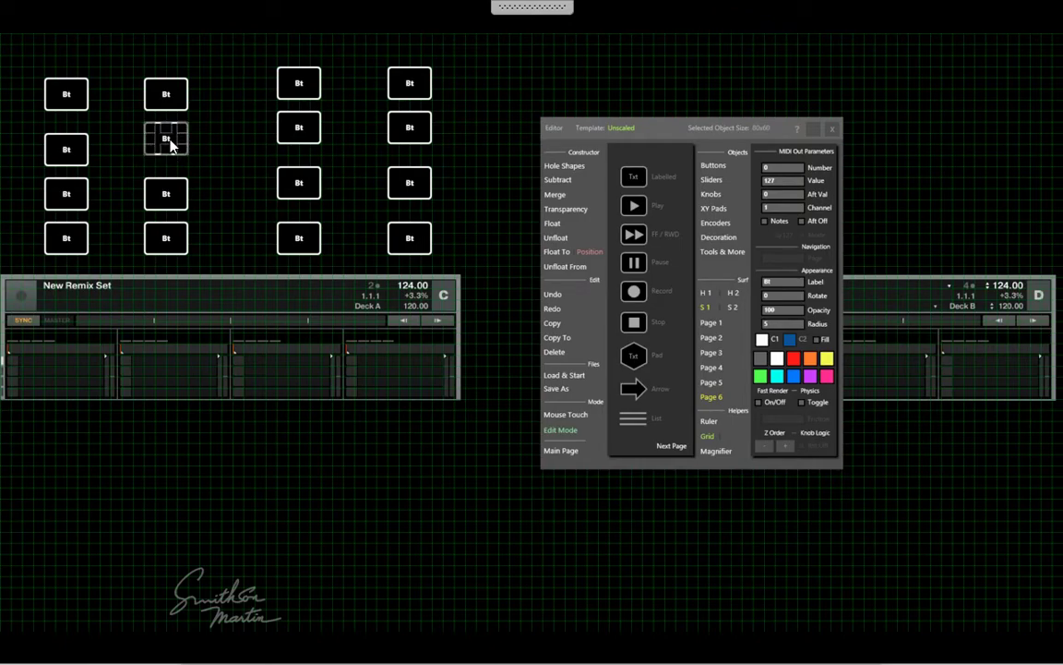
drag(169, 146, 169, 157)
click(169, 102)
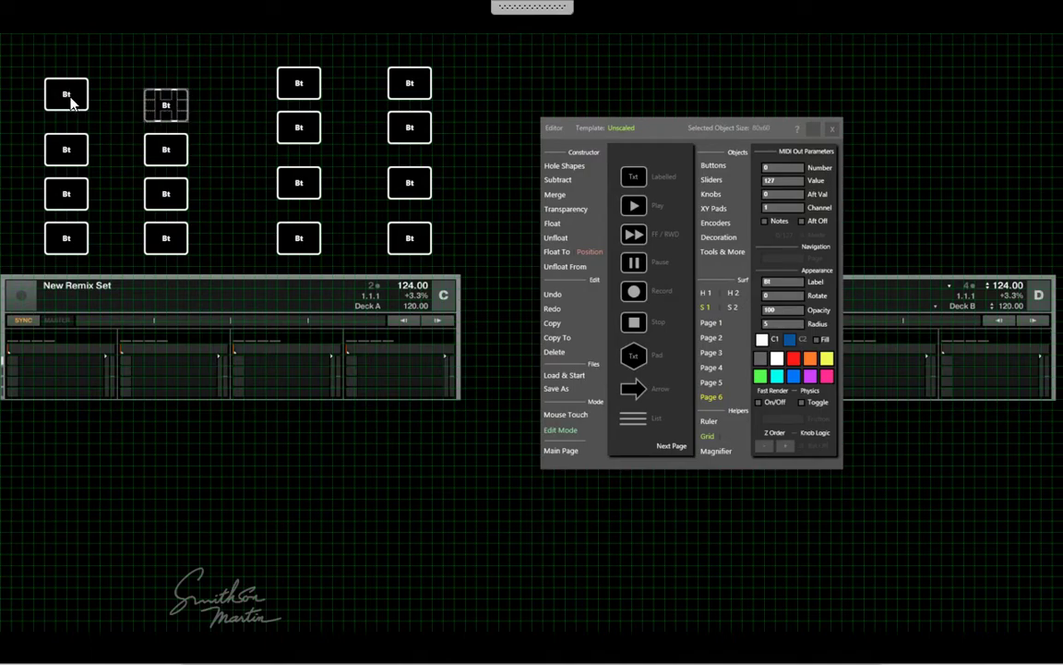
click(70, 99)
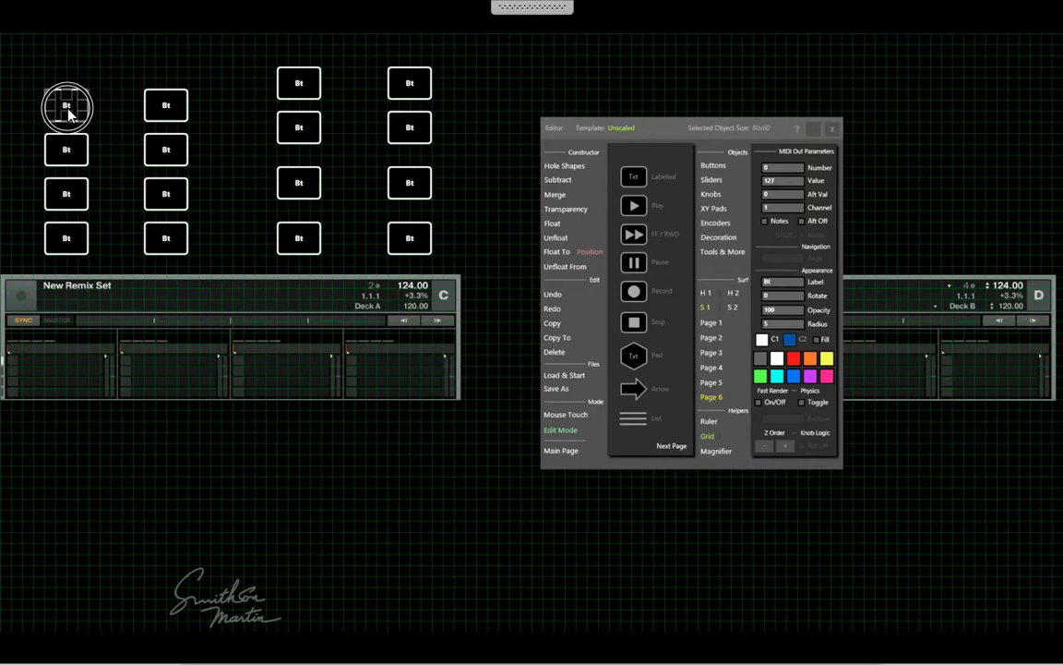
Lower the third column's upper two buttons by one grid cell each.
click(302, 135)
drag(303, 135, 304, 146)
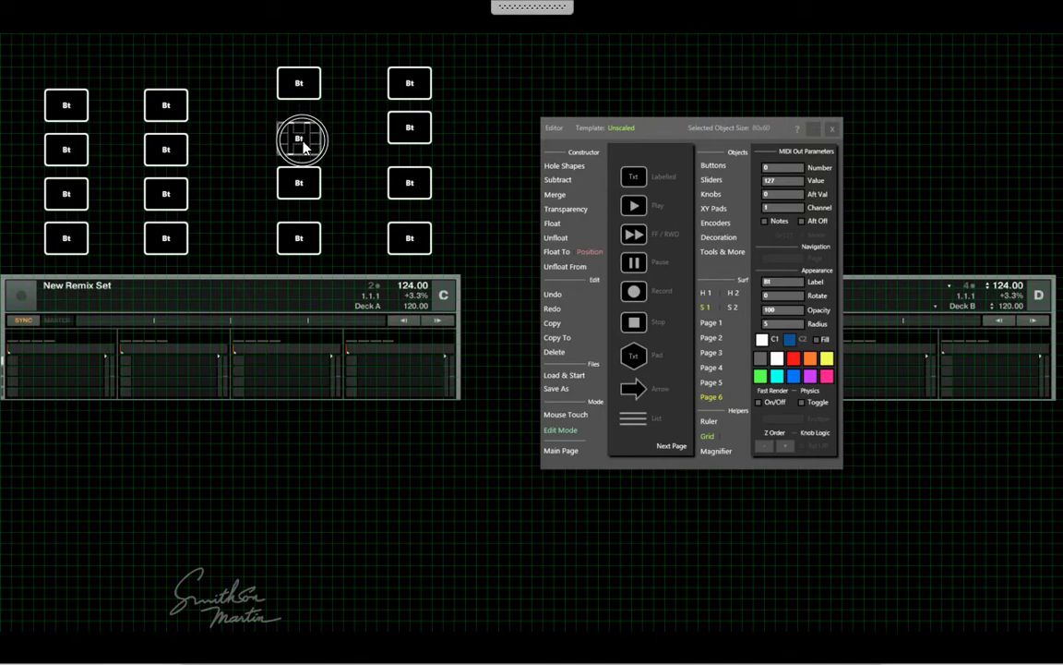
click(303, 86)
drag(303, 87, 304, 100)
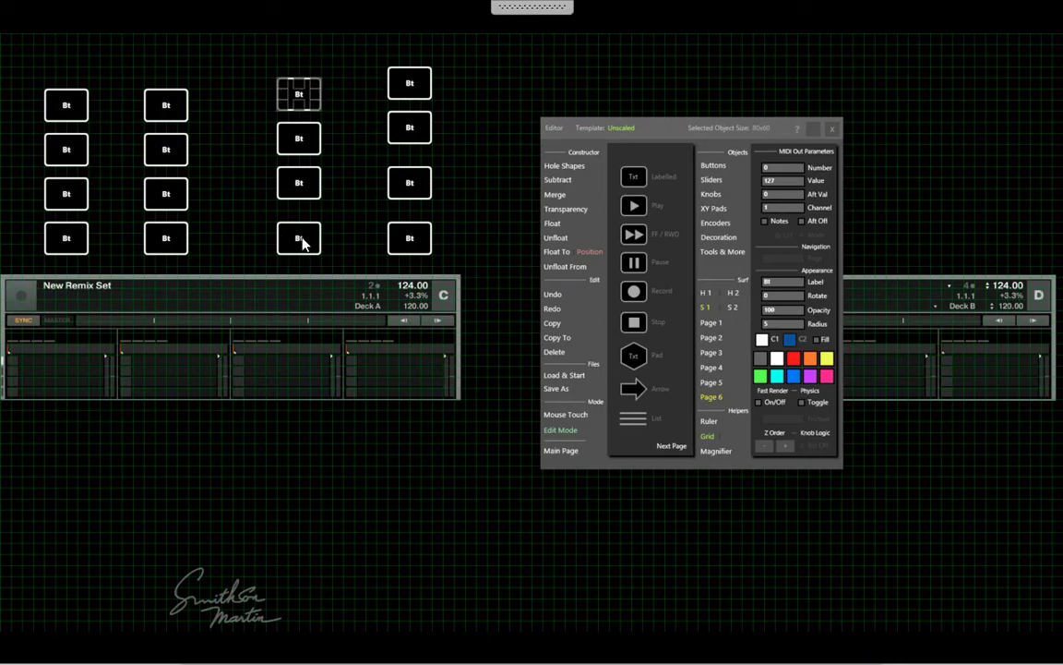
Shift the third column's four buttons one grid cell left and align its upper three with the rows of the first two columns.
drag(303, 242, 287, 246)
click(296, 181)
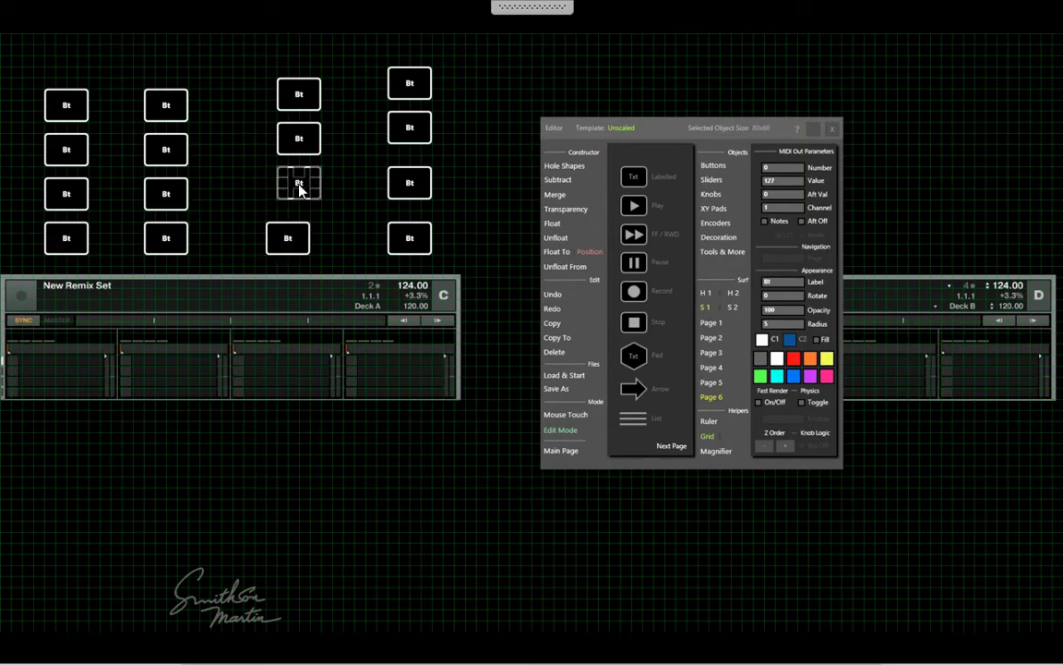
click(292, 192)
drag(291, 191, 282, 191)
click(296, 142)
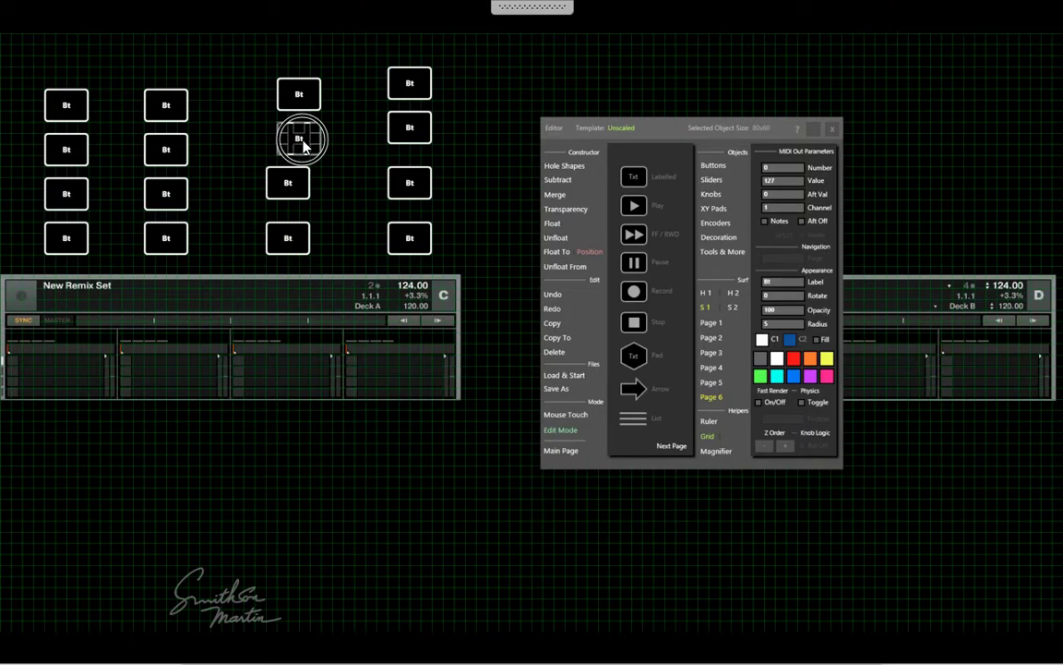
click(287, 184)
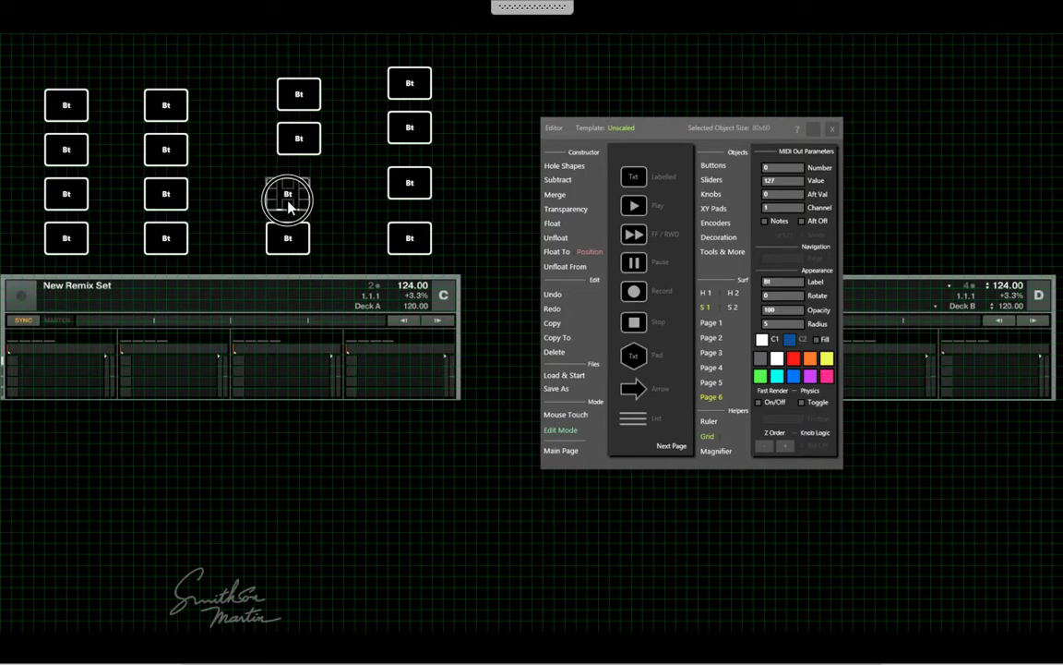
click(302, 148)
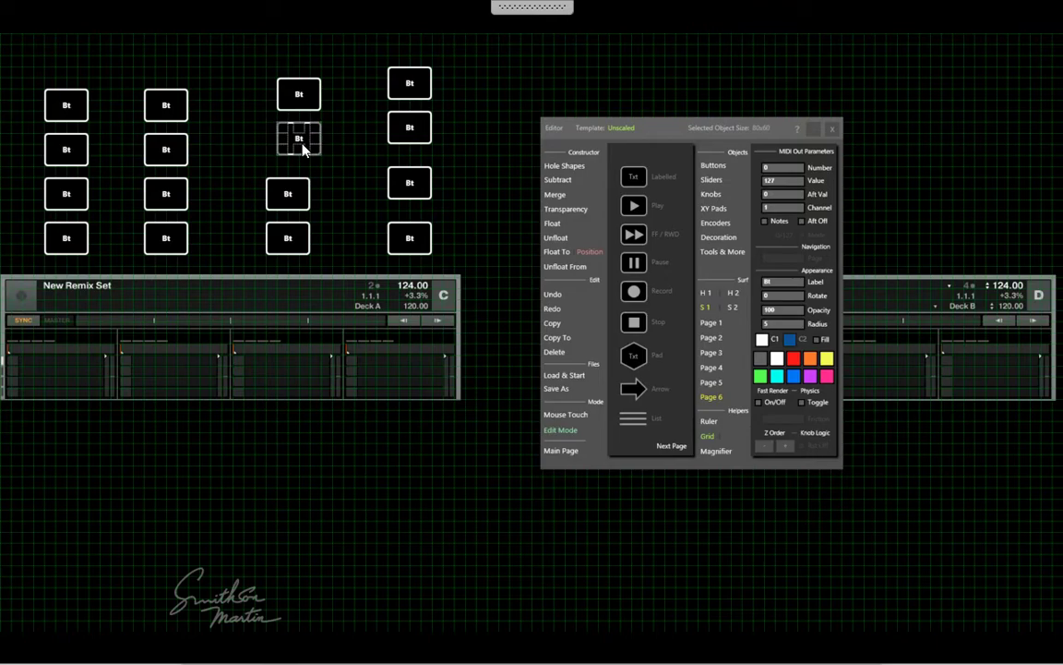
drag(302, 150, 292, 161)
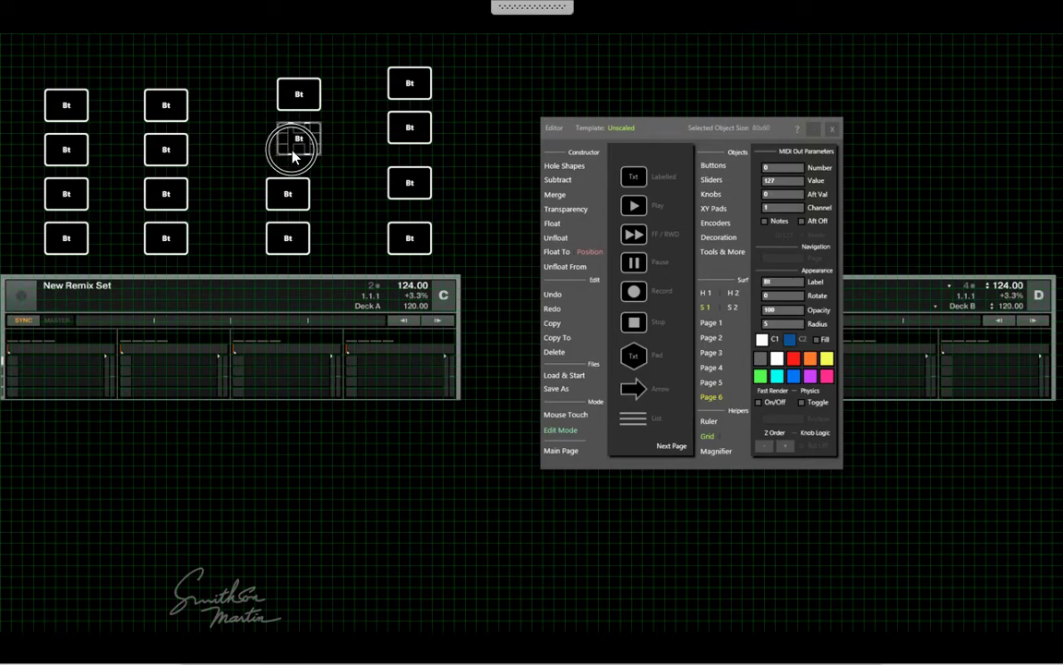
click(303, 101)
drag(302, 100, 291, 113)
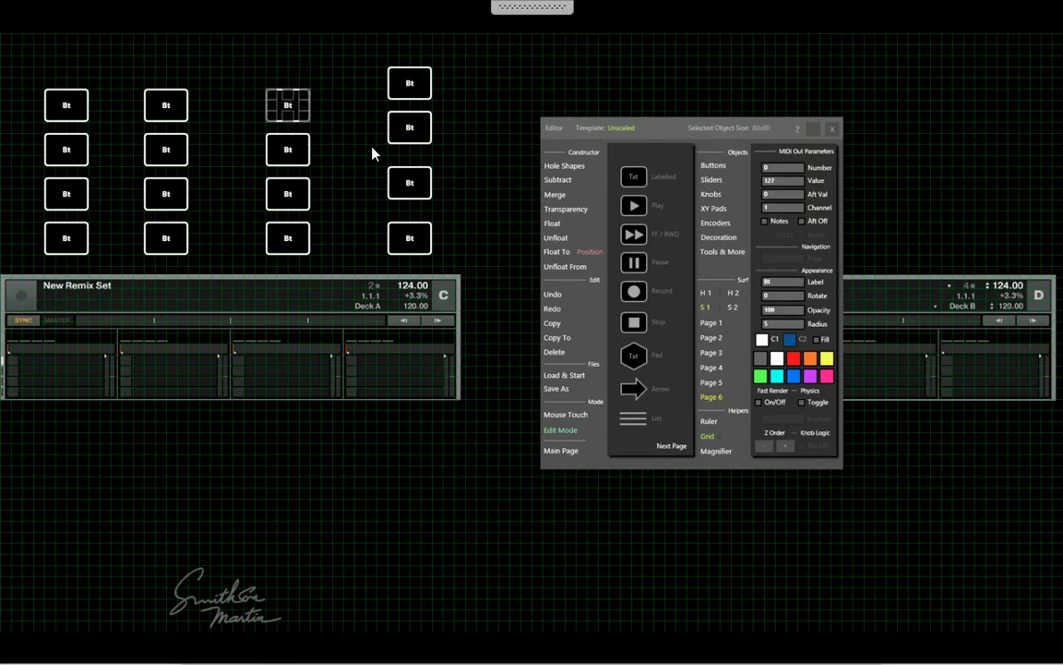
Lower the fourth column's upper three buttons to line up with the rows of the other columns.
click(414, 186)
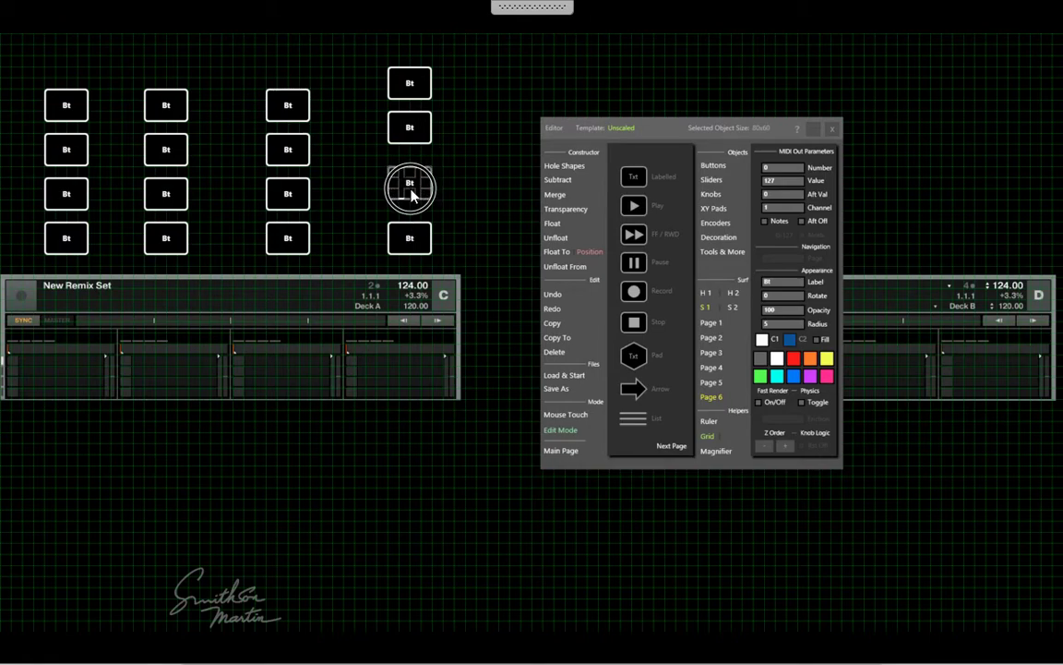
click(412, 135)
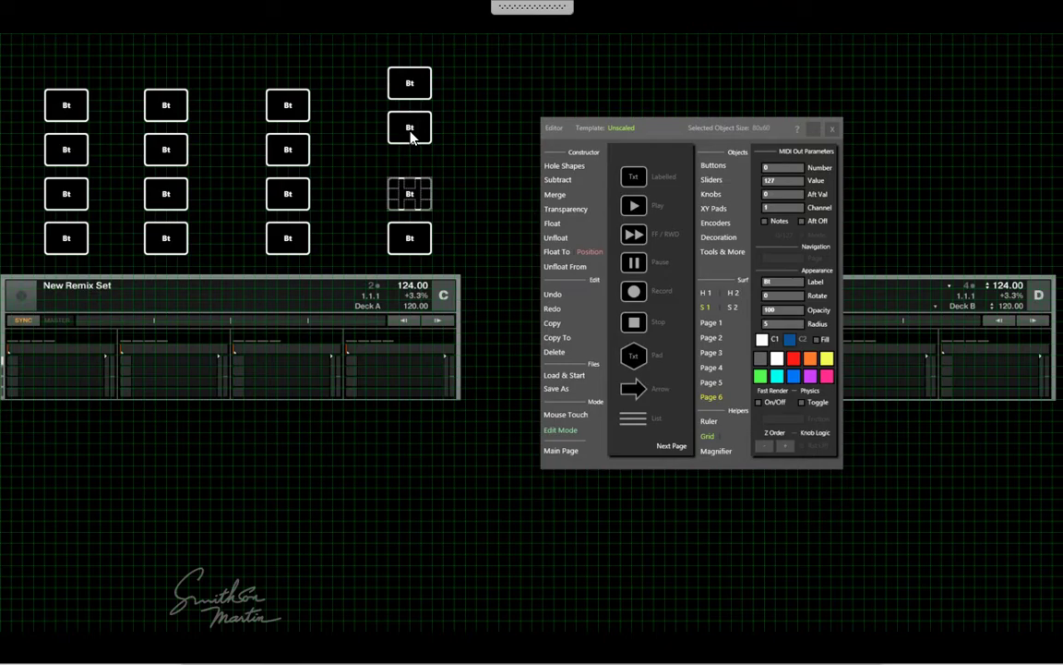
drag(412, 135, 412, 153)
click(409, 89)
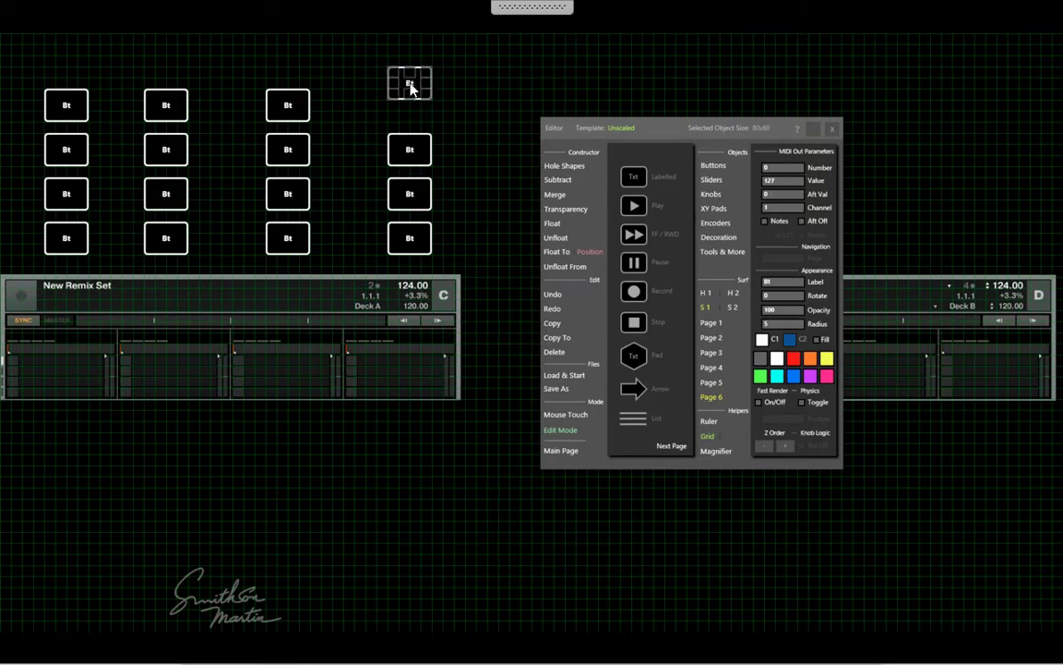
drag(412, 88, 411, 117)
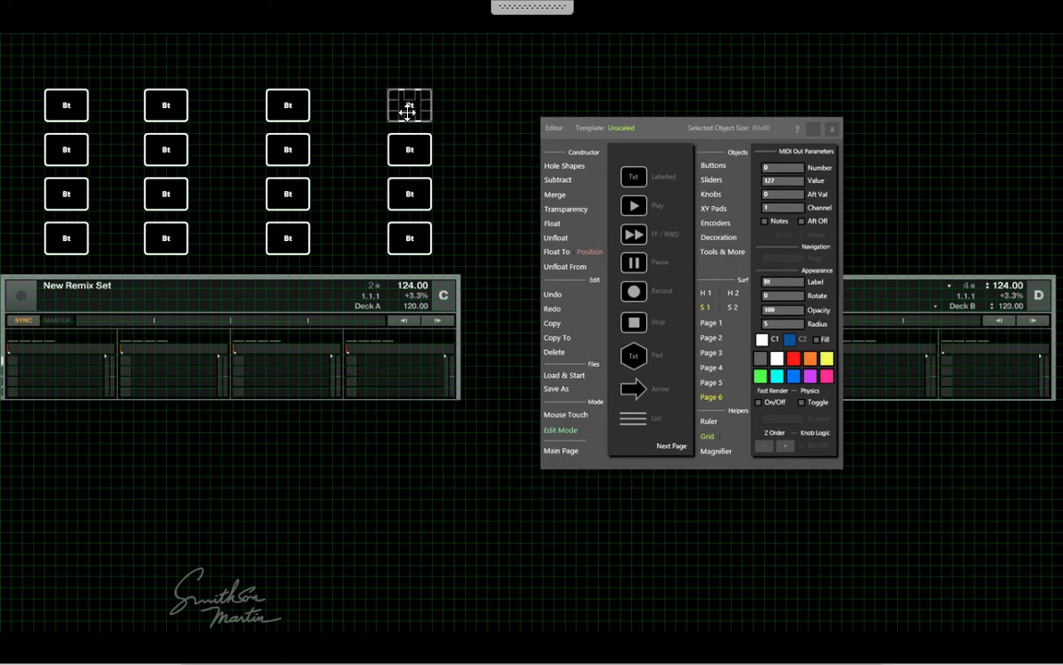
Shift the second column's four buttons one grid cell right and realign the fourth column's uppermost button with its row.
click(171, 245)
mouse_move(170, 245)
mouse_down()
mouse_move(190, 245)
mouse_move(178, 244)
mouse_up()
click(175, 201)
mouse_move(171, 204)
mouse_down()
mouse_move(193, 202)
mouse_move(178, 197)
mouse_up()
click(166, 152)
mouse_move(166, 155)
mouse_down()
mouse_move(181, 159)
mouse_move(171, 149)
mouse_up()
click(167, 110)
drag(164, 106, 187, 112)
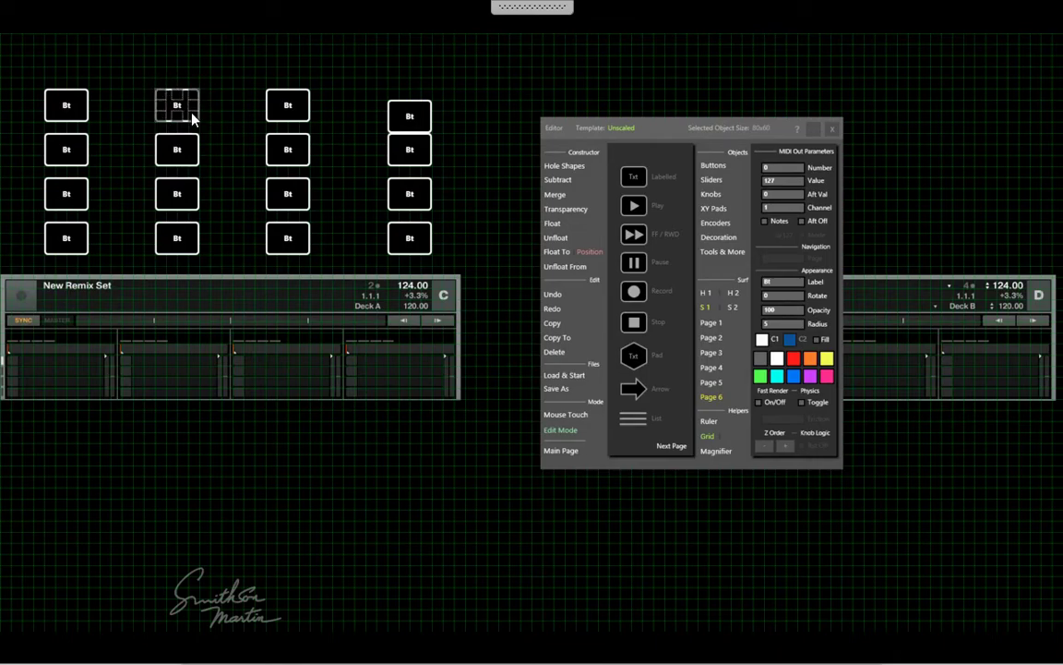
click(411, 118)
drag(411, 118, 411, 105)
Move the Editor window down clear of the area above deck D, then select all sixteen buttons and copy them.
drag(685, 145, 582, 289)
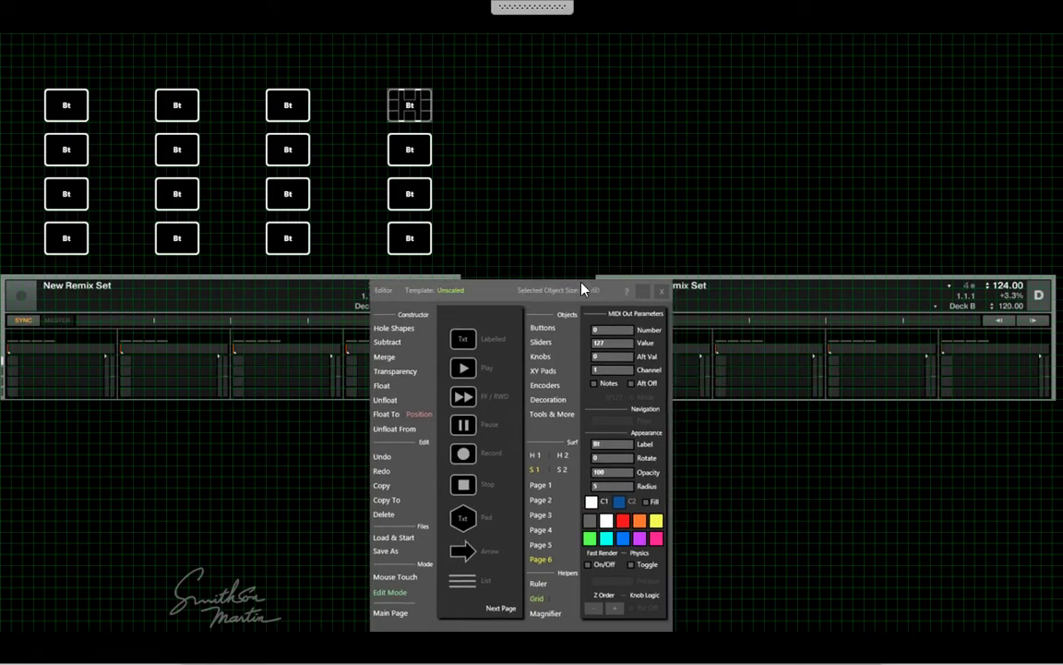
click(65, 109)
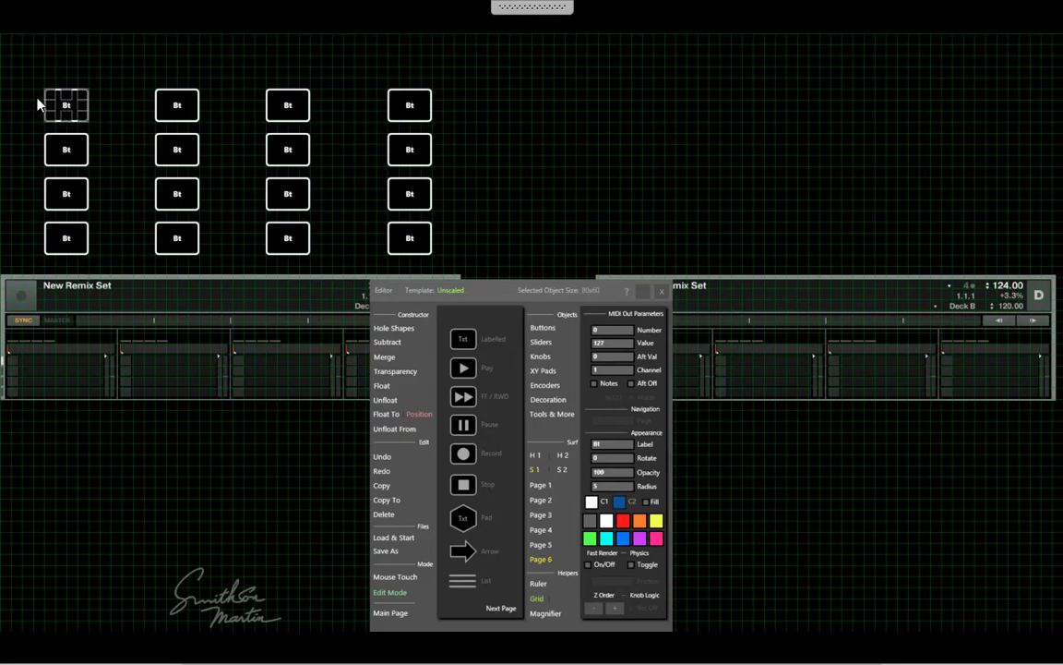
drag(39, 105, 406, 224)
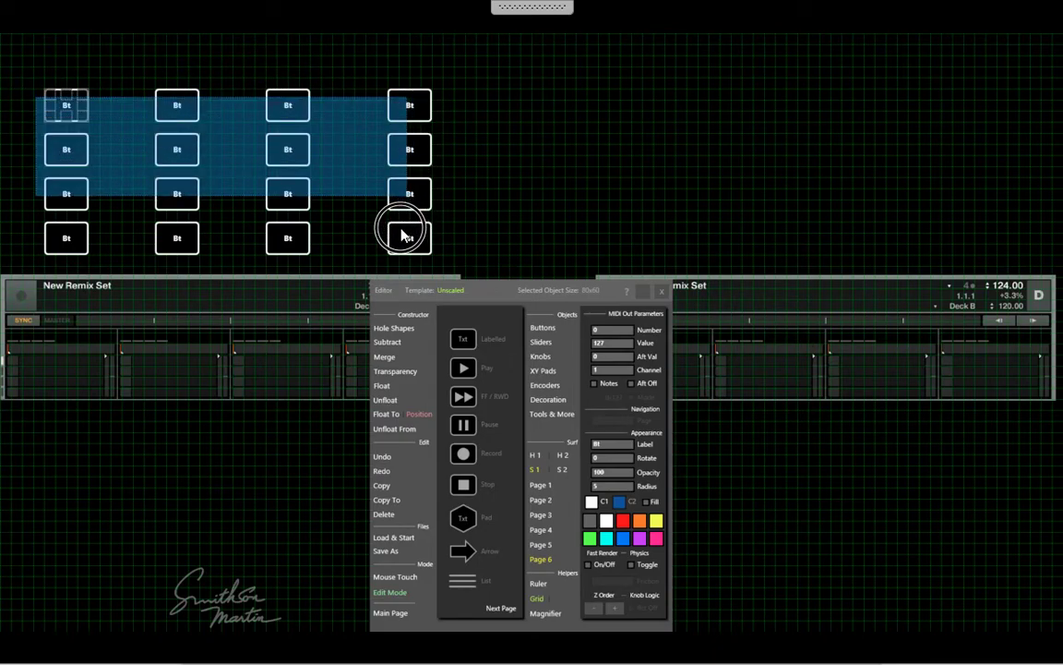
drag(401, 235, 415, 242)
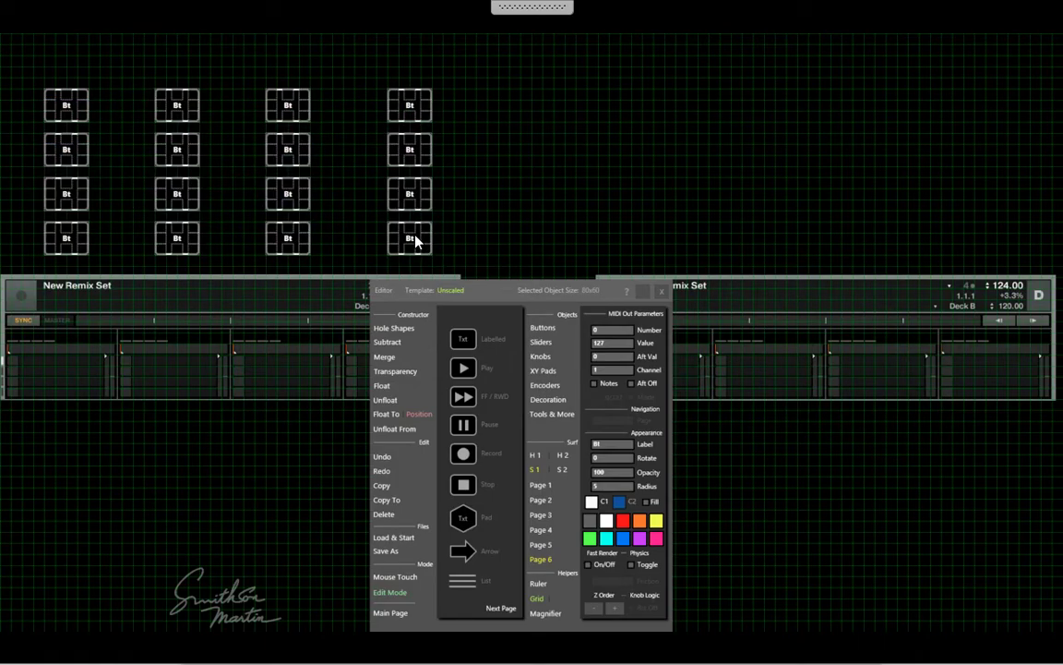
click(380, 487)
click(381, 486)
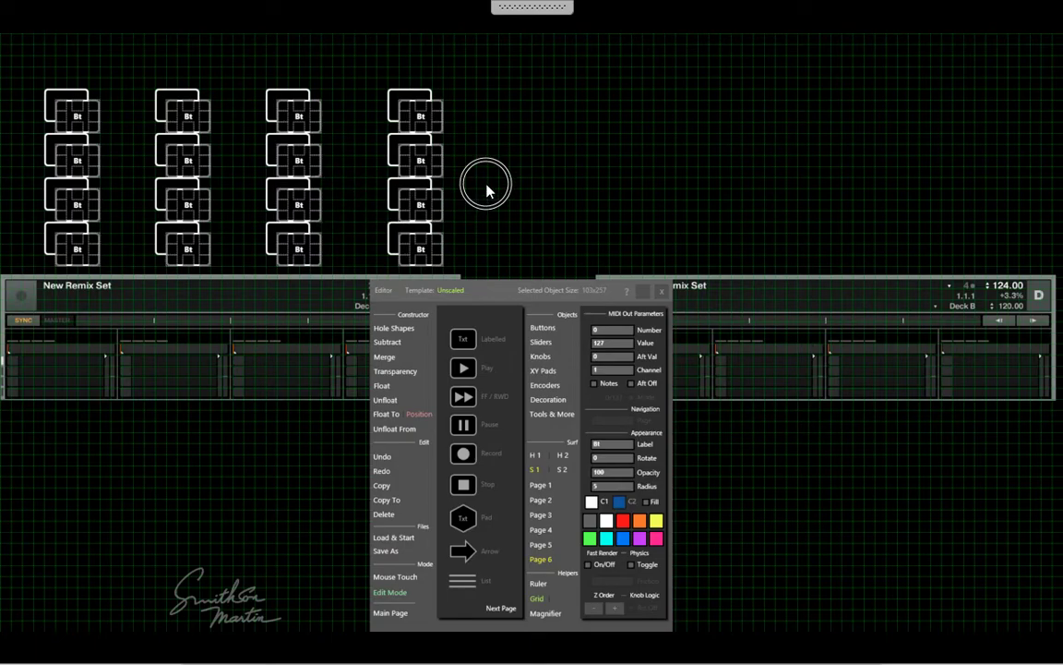
Place the sixteen copied buttons above deck D, then lower deck C's sixteen buttons one grid cell to match their rows.
drag(487, 191, 878, 215)
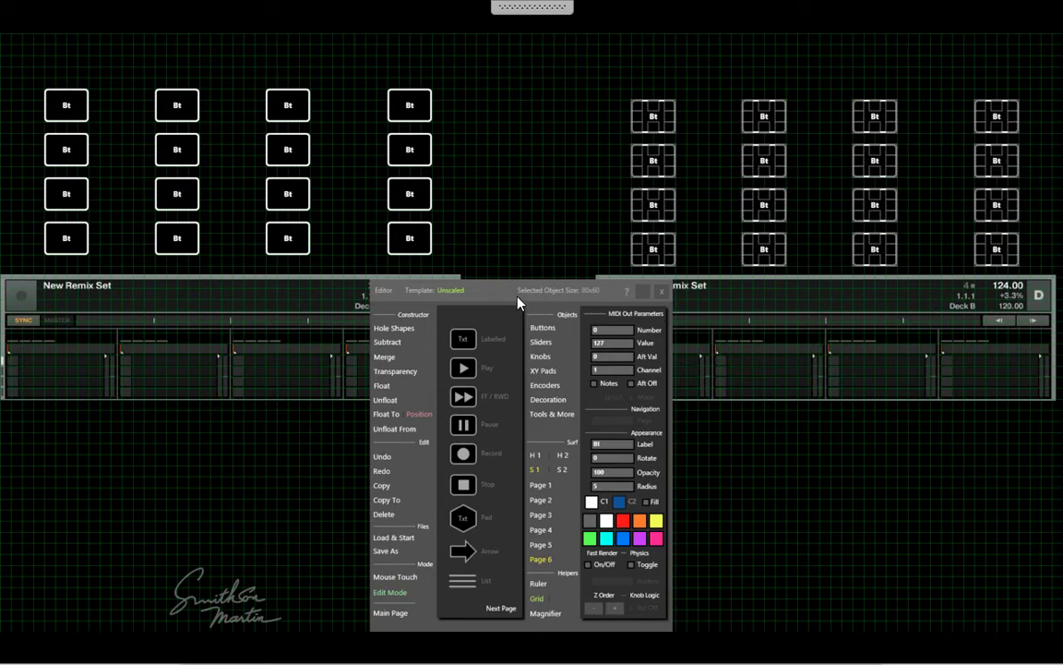
drag(662, 294, 684, 294)
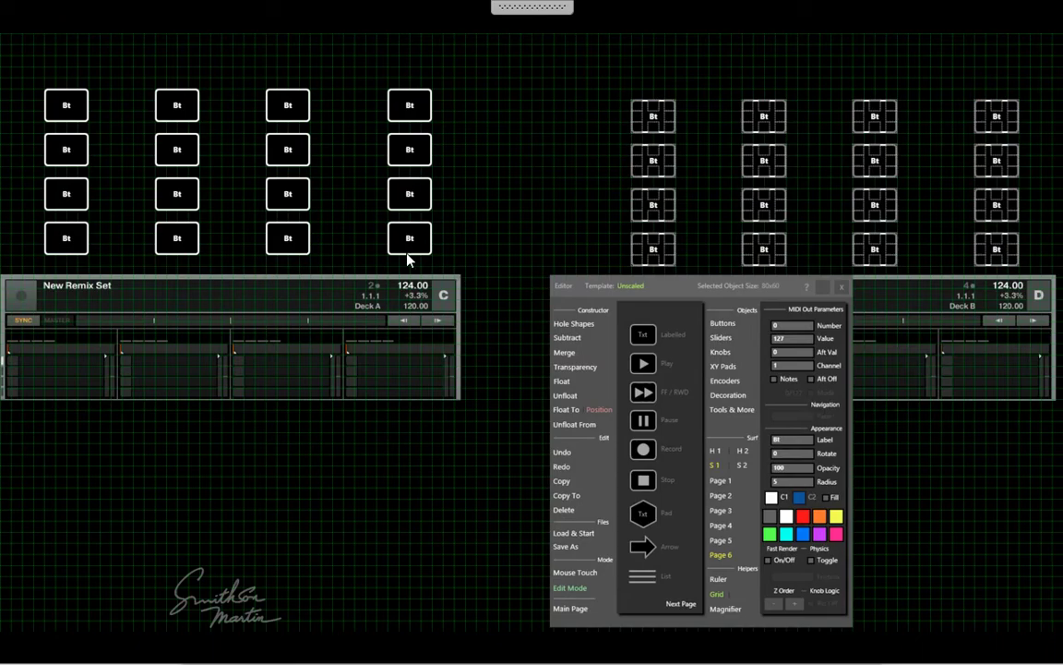
click(66, 115)
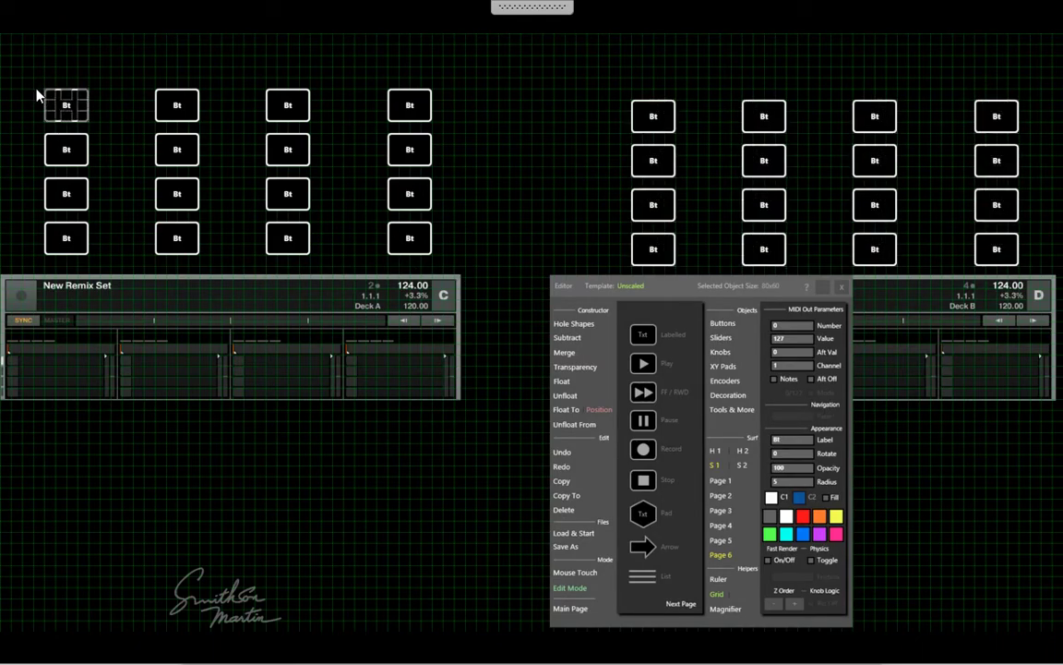
drag(120, 100, 422, 252)
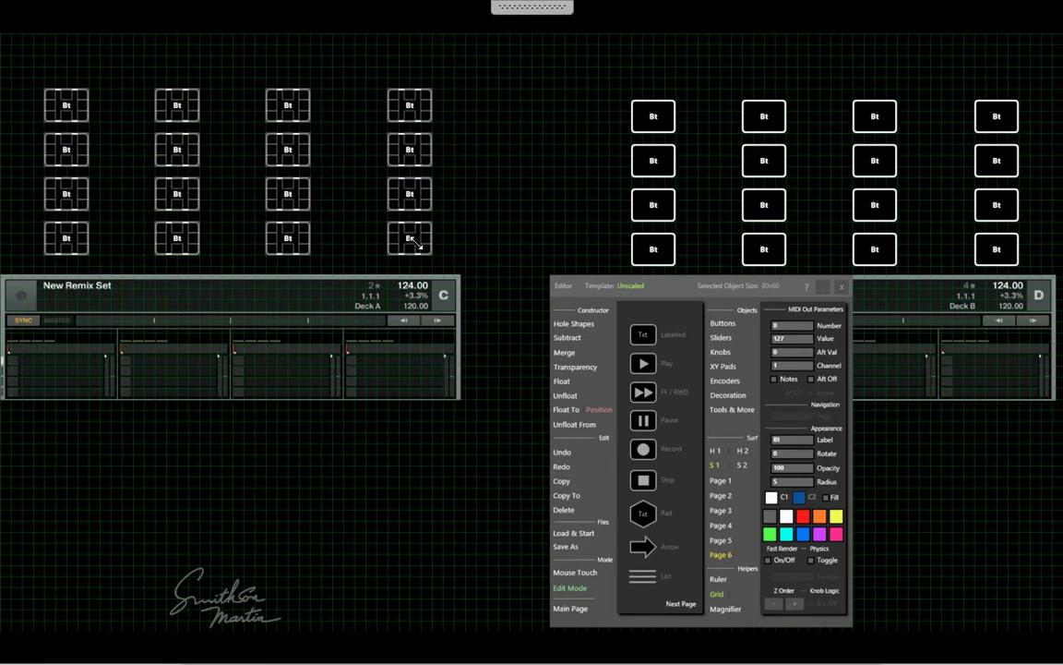
click(409, 196)
drag(409, 197, 410, 205)
click(507, 168)
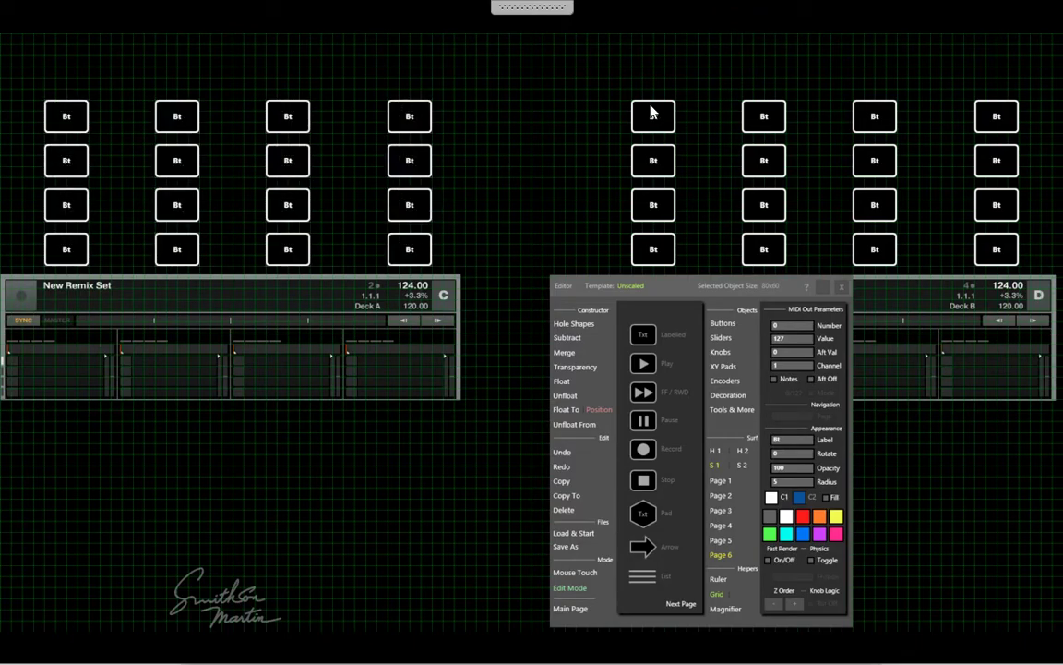
Add the first standard slider and place it directly below deck C, aligned with the first button column.
drag(692, 298, 554, 120)
click(586, 178)
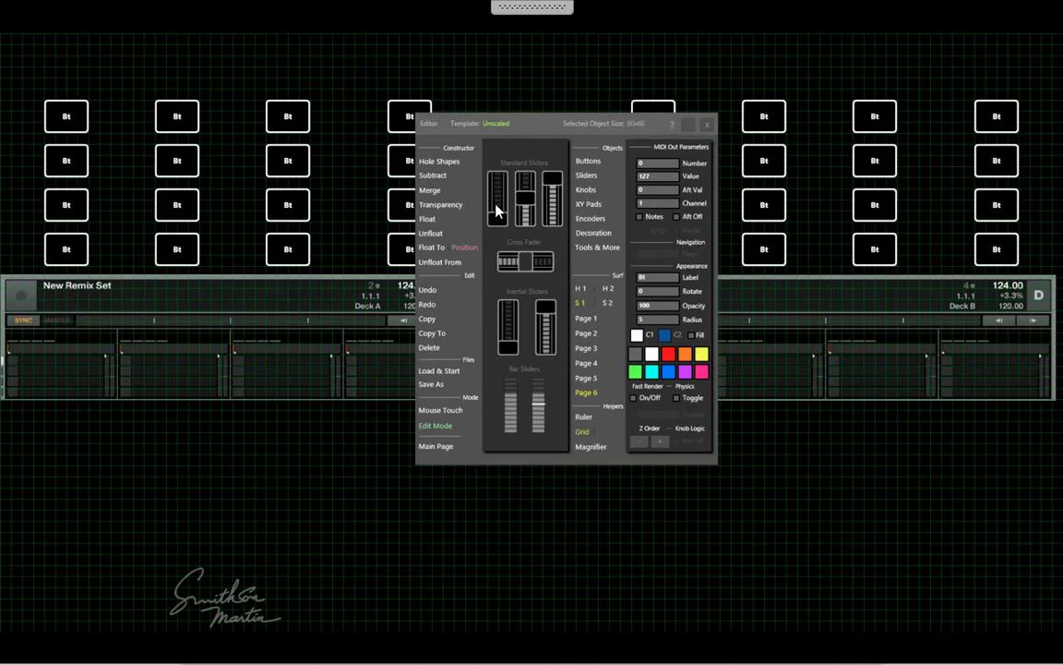
click(55, 457)
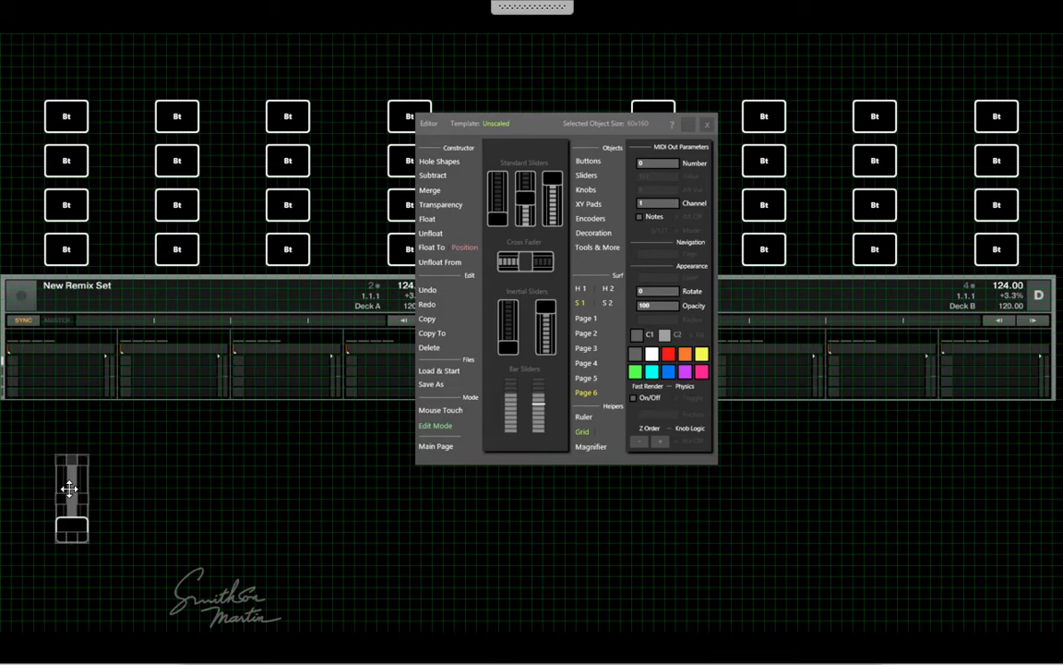
mouse_move(72, 483)
mouse_down()
mouse_move(57, 489)
mouse_move(59, 477)
mouse_up()
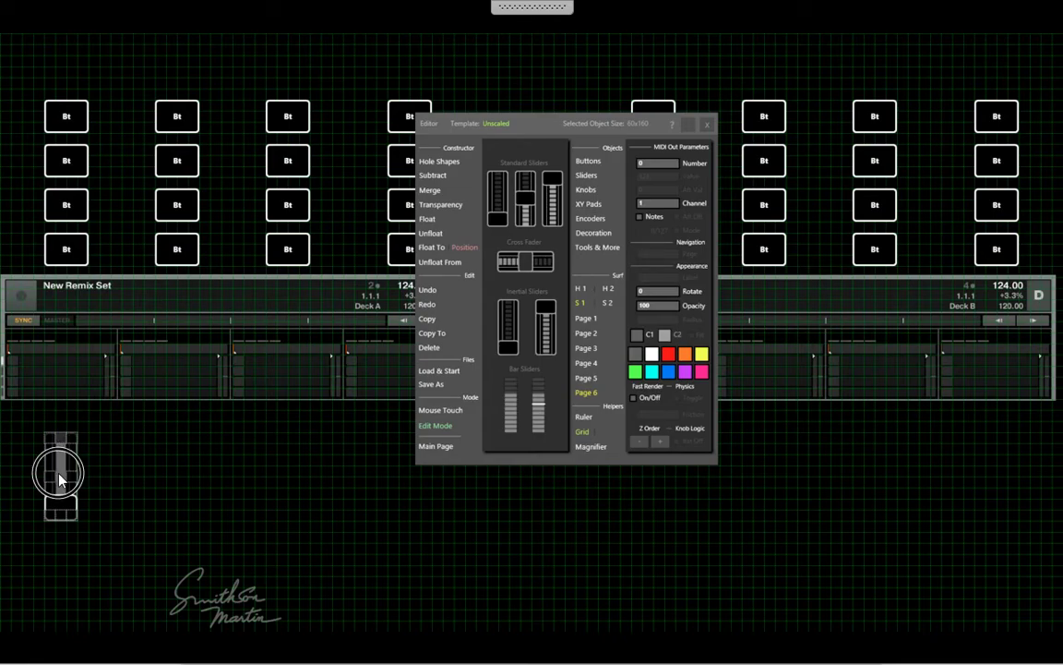
drag(59, 480, 56, 449)
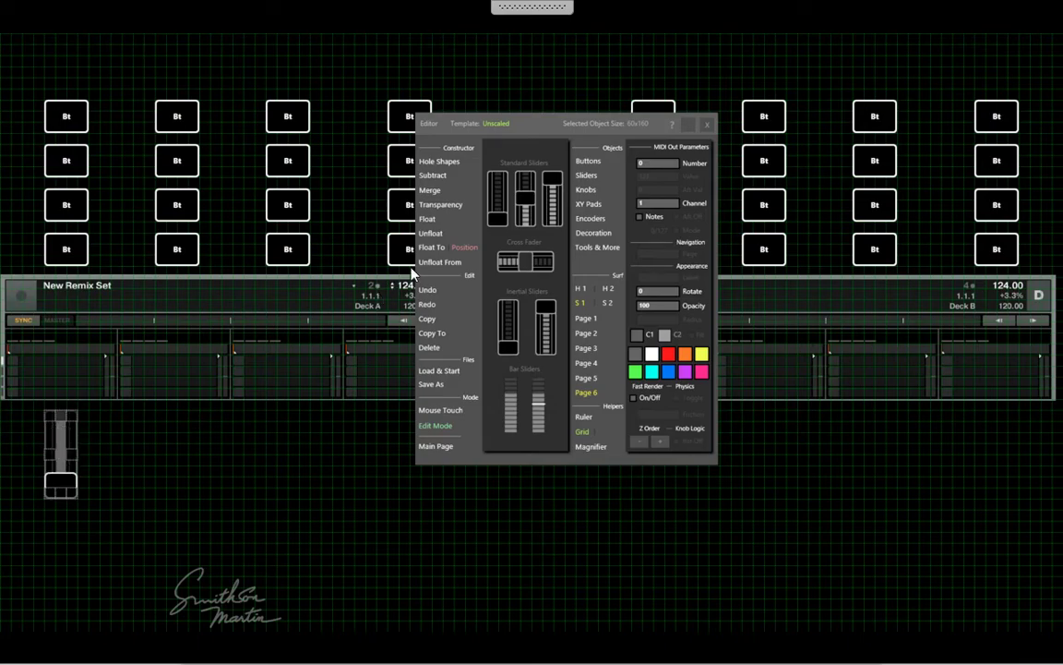
Make four copies of the slider below deck C.
click(427, 325)
click(427, 319)
click(427, 319)
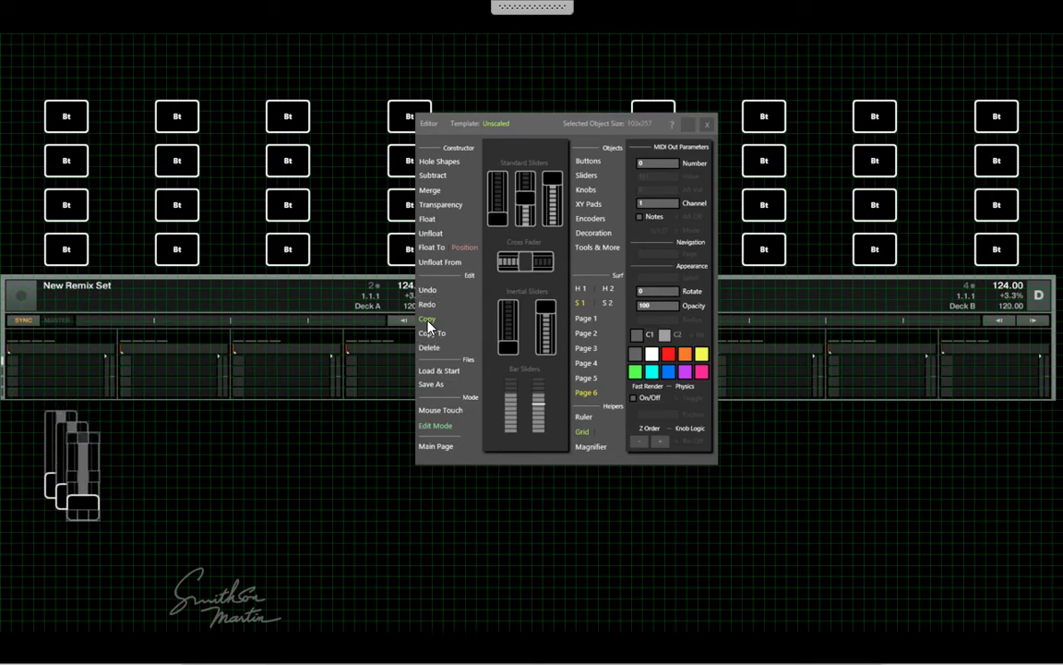
click(428, 323)
click(427, 323)
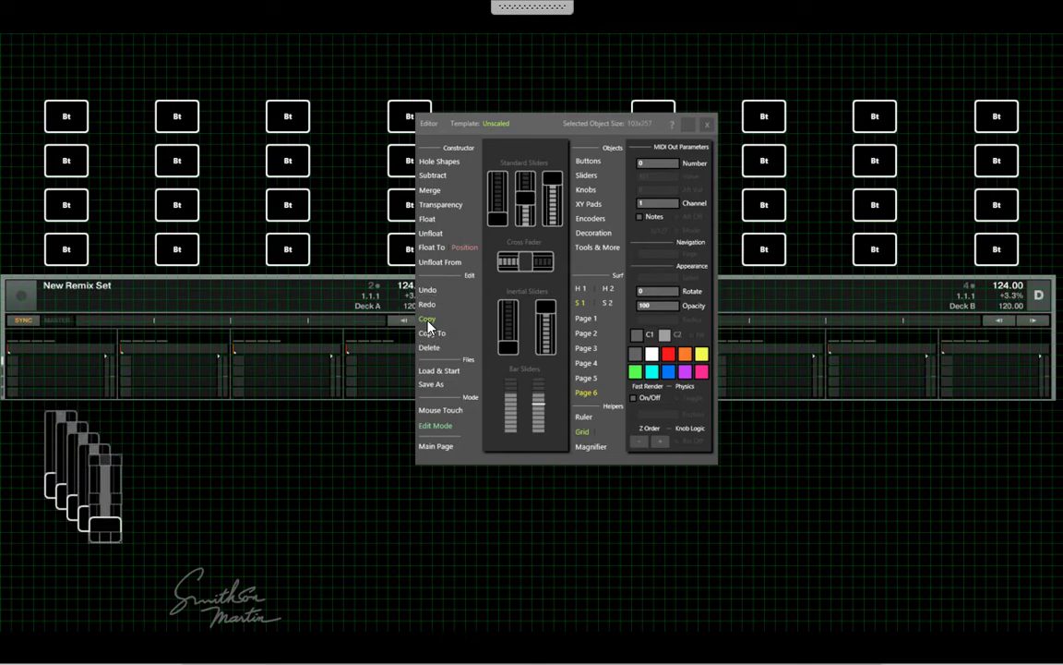
Distribute the slider copies beneath deck C's other three columns and align deck D's second slider with its row and column.
drag(103, 489, 398, 439)
click(100, 488)
drag(90, 482, 283, 452)
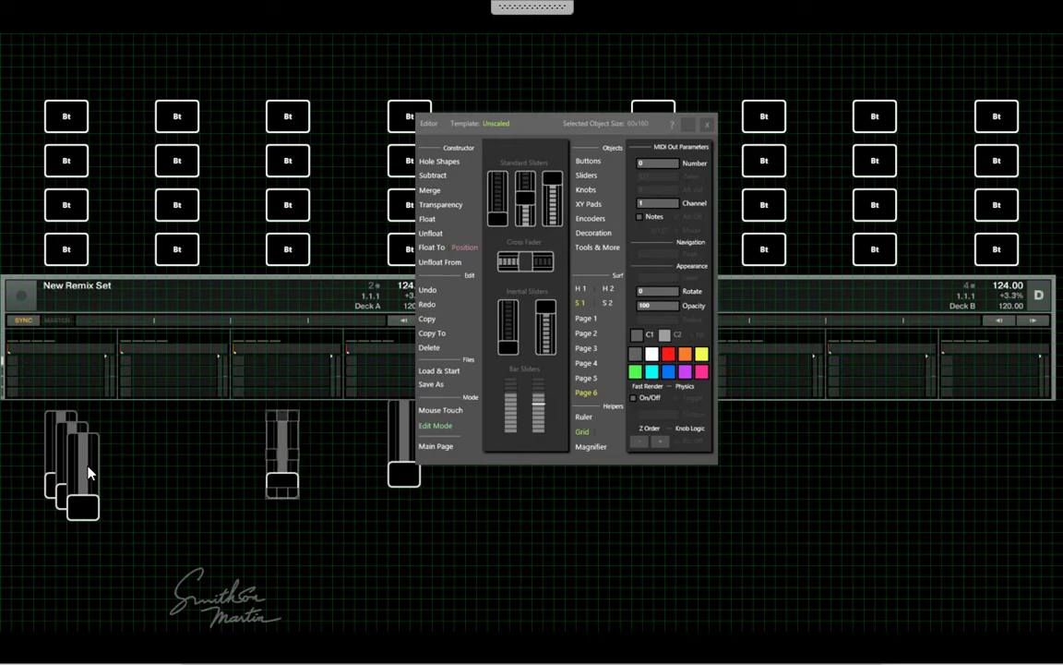
click(85, 465)
drag(85, 465, 174, 443)
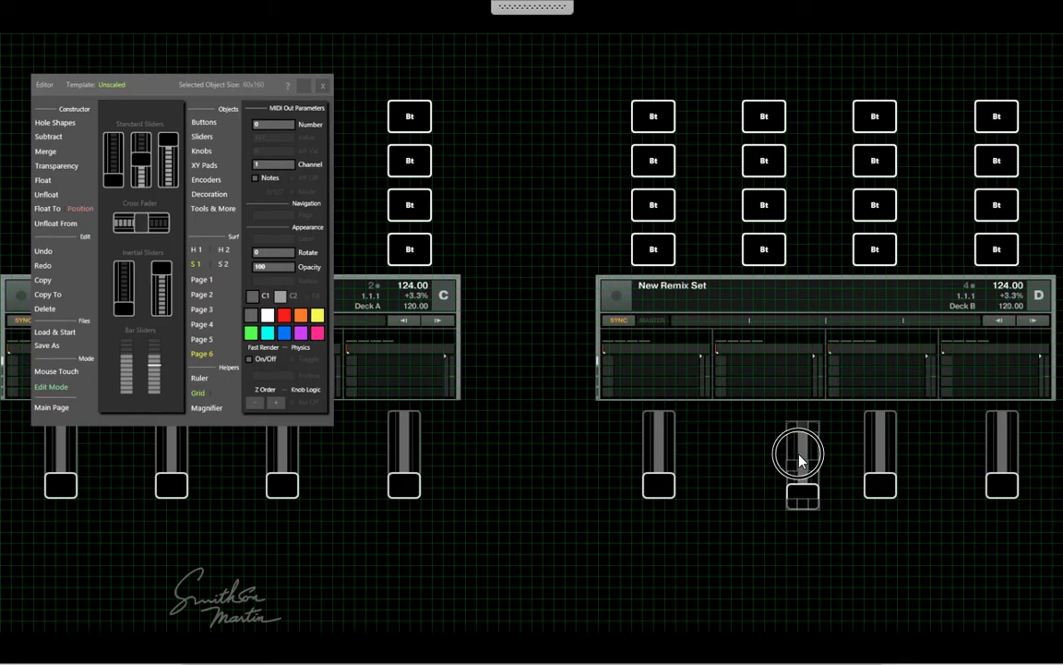
drag(805, 459, 770, 453)
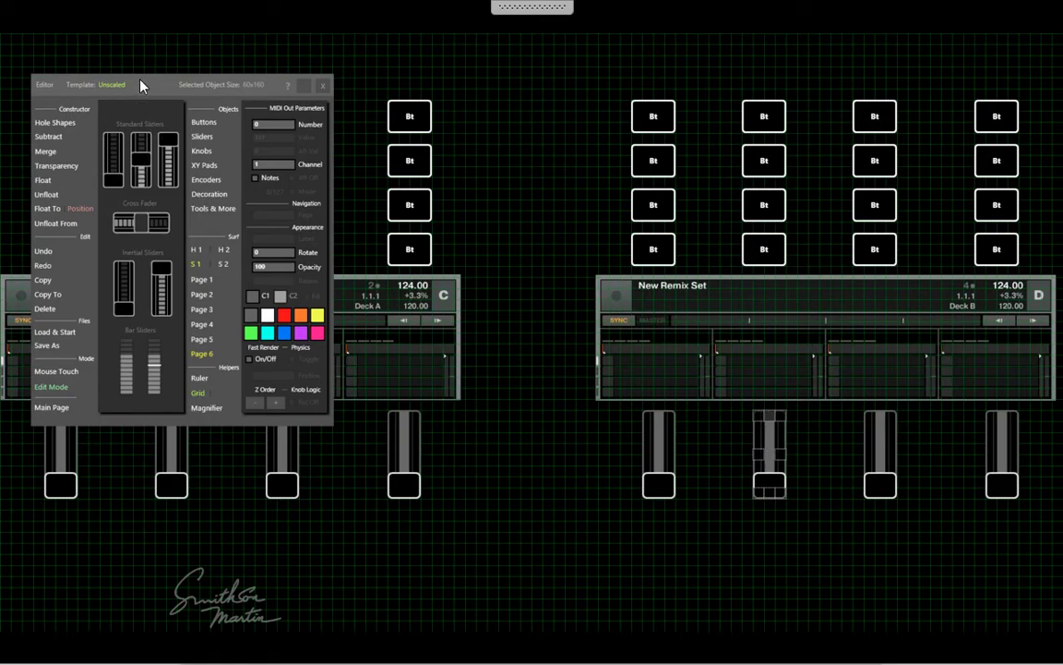
Move the Editor window between the two decks, clear of deck C's columns, and show the second page of button objects.
click(326, 84)
drag(154, 97, 467, 81)
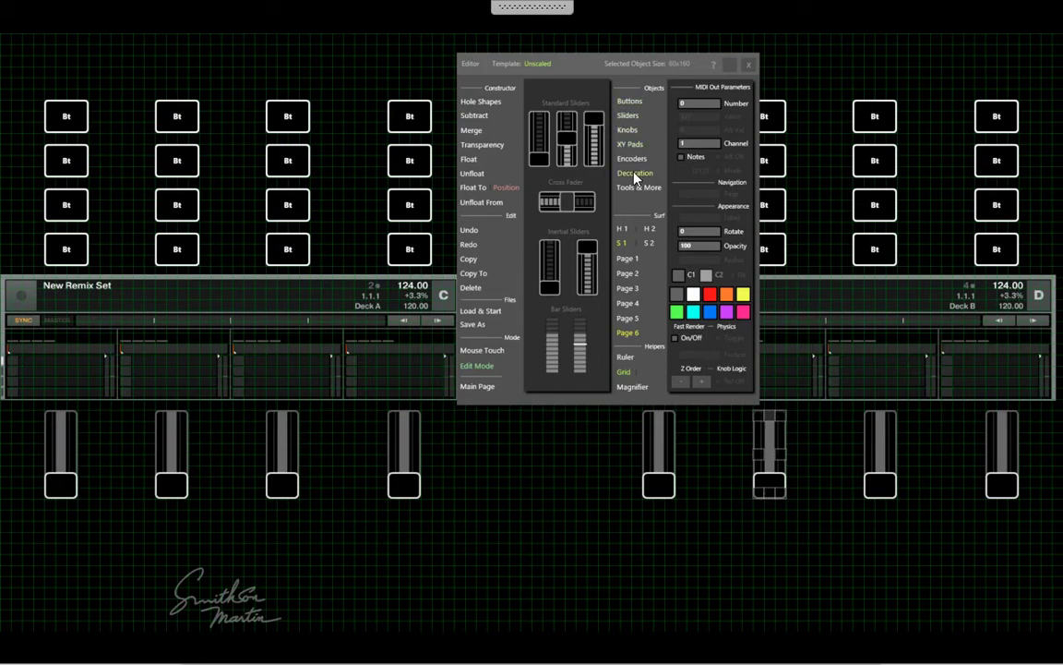
click(630, 103)
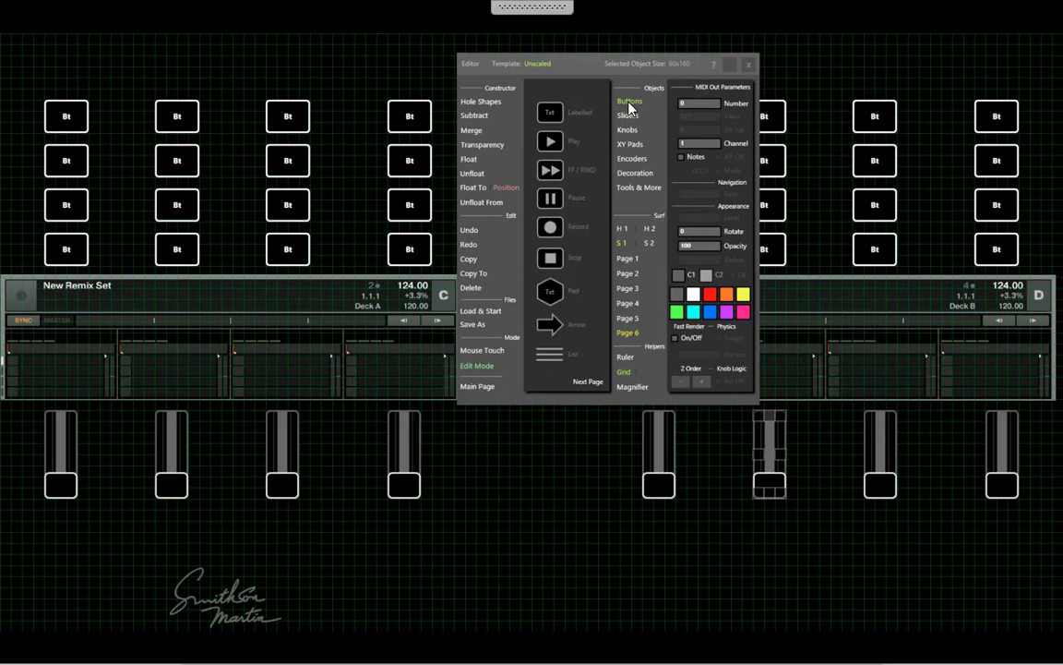
click(588, 383)
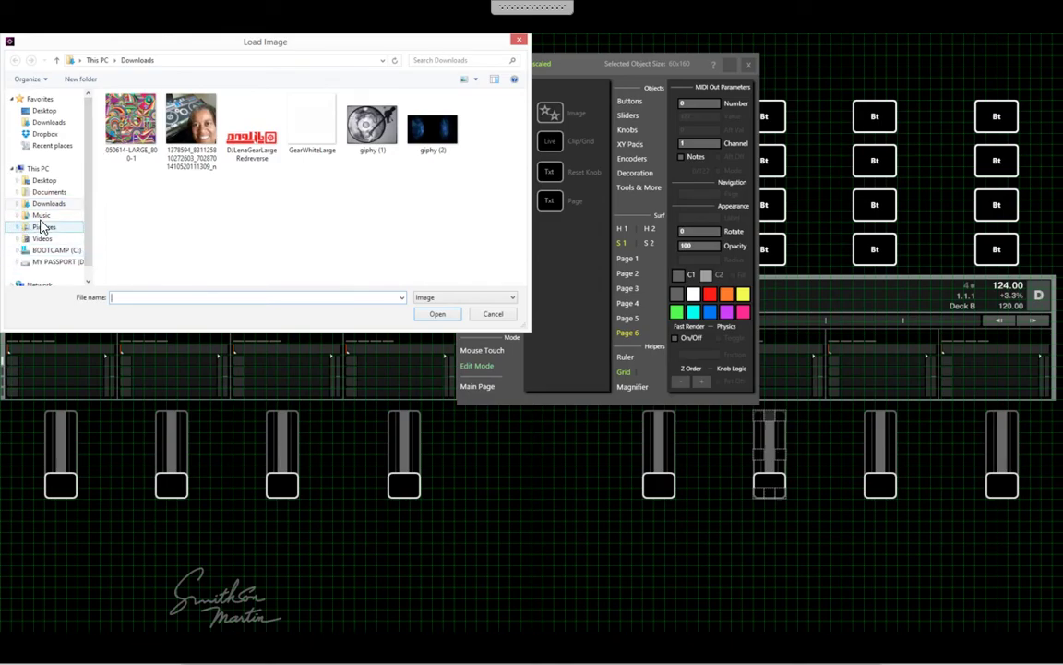
Load phones_blue from the C: drive's Emulator\Images folder as an image button in the area below deck C's first slider.
click(50, 124)
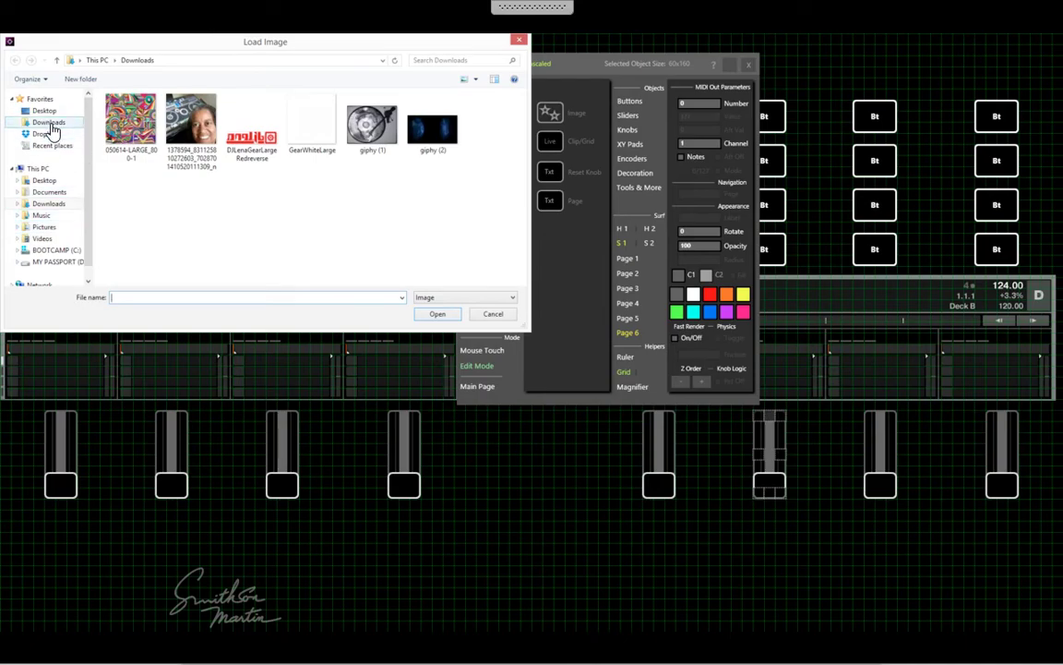
click(22, 251)
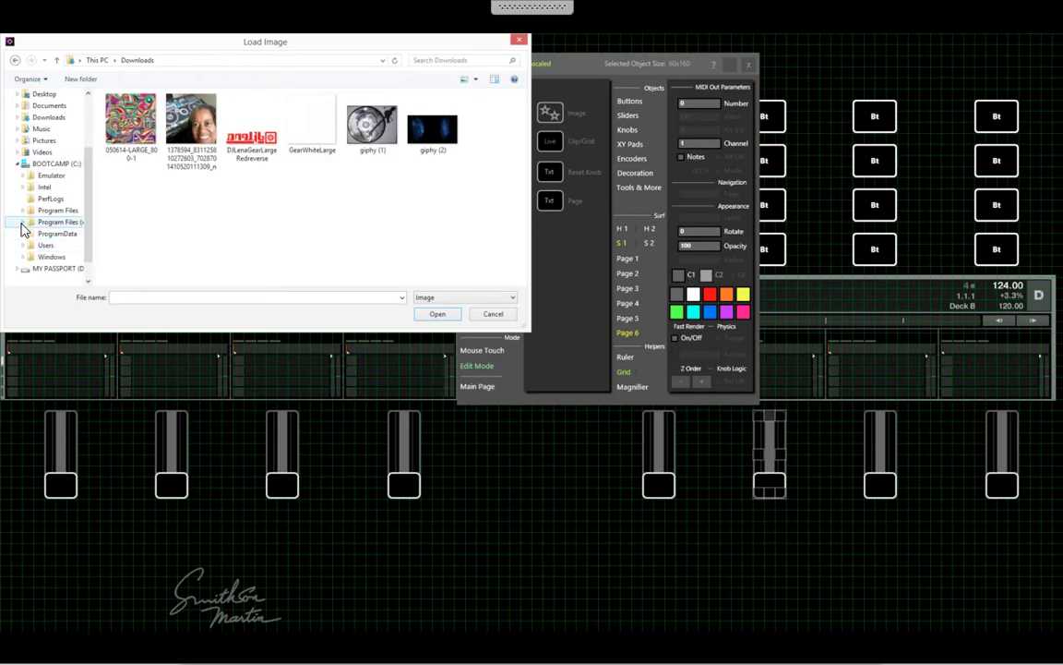
click(25, 177)
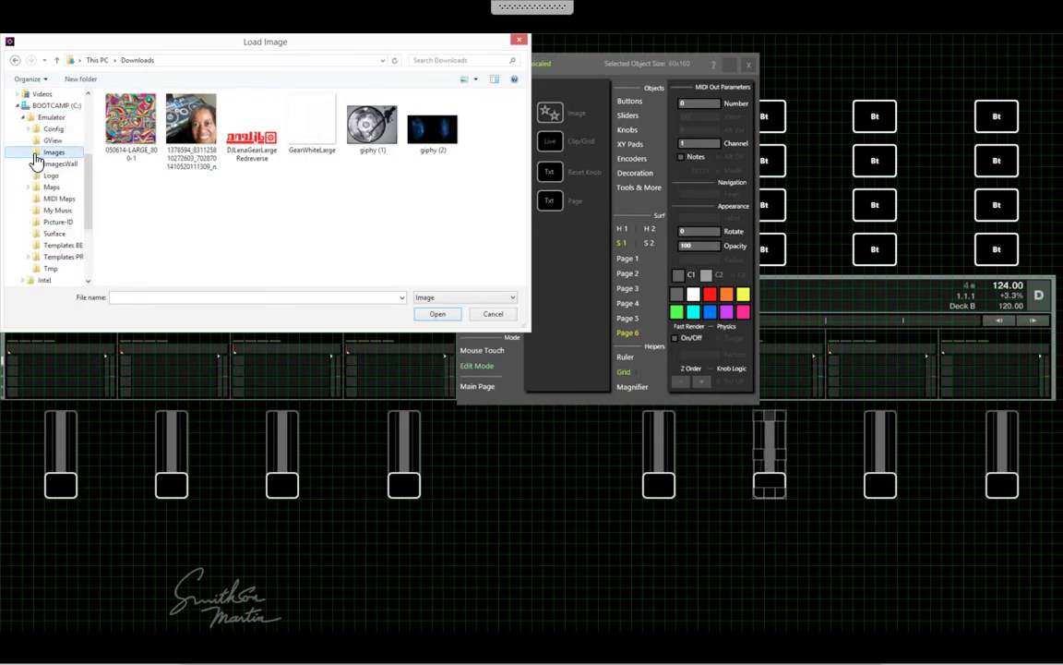
click(48, 152)
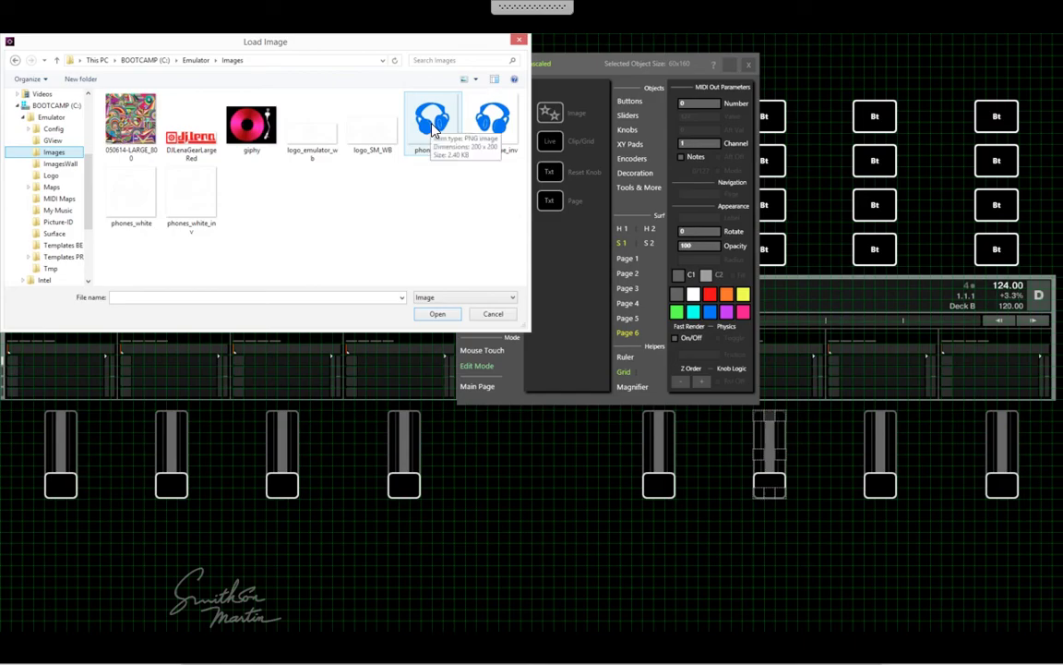
click(434, 129)
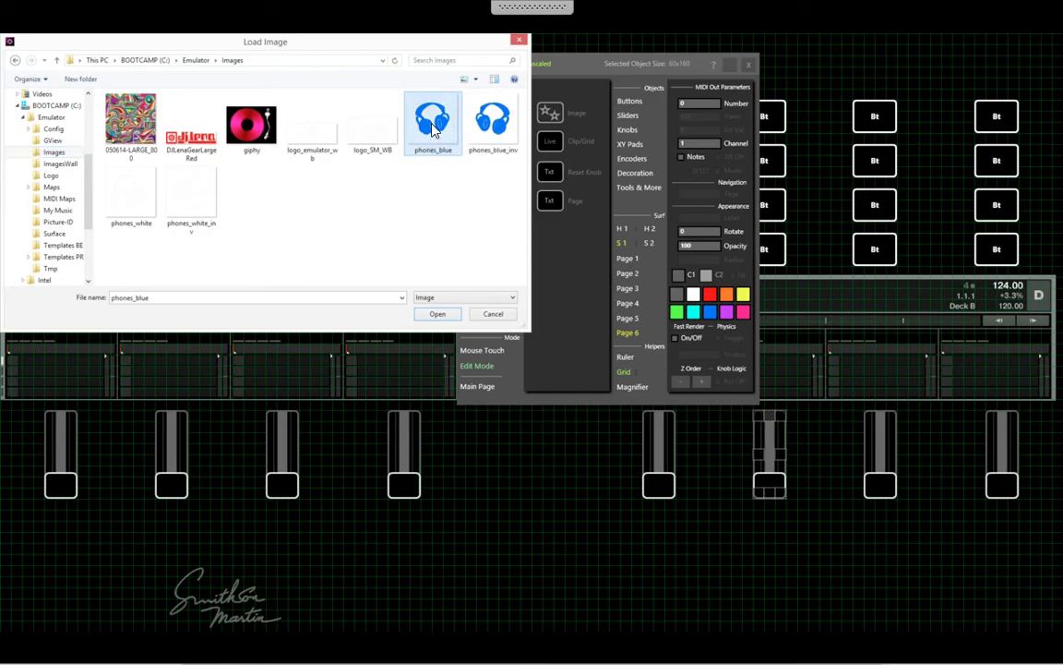
click(436, 316)
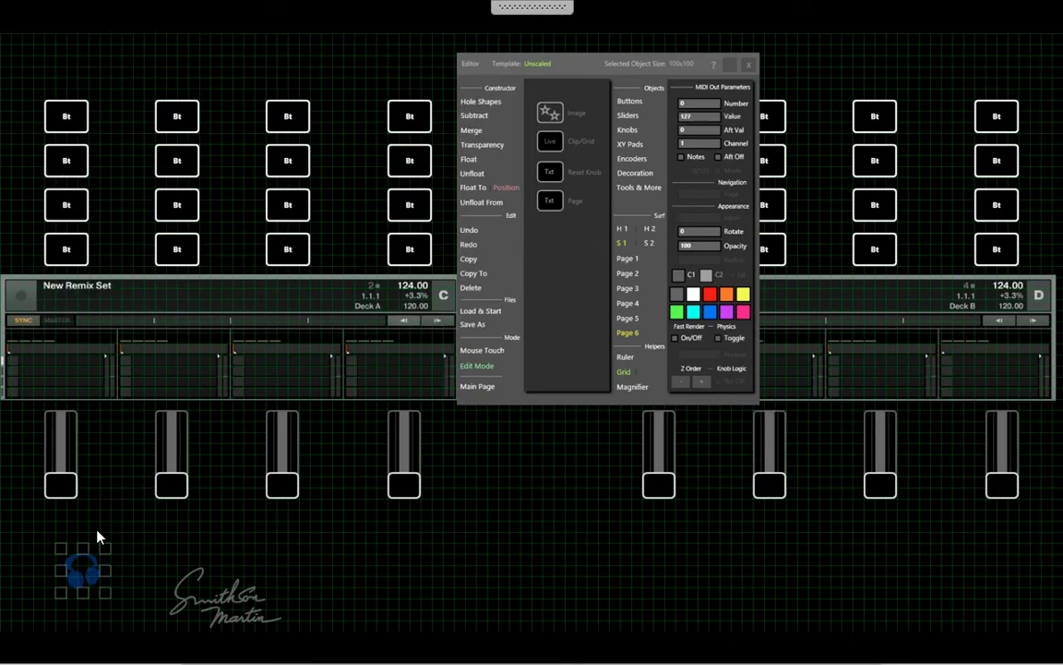
Centre the headphone image button beneath deck C's first slider and make three copies of it.
drag(79, 572, 55, 537)
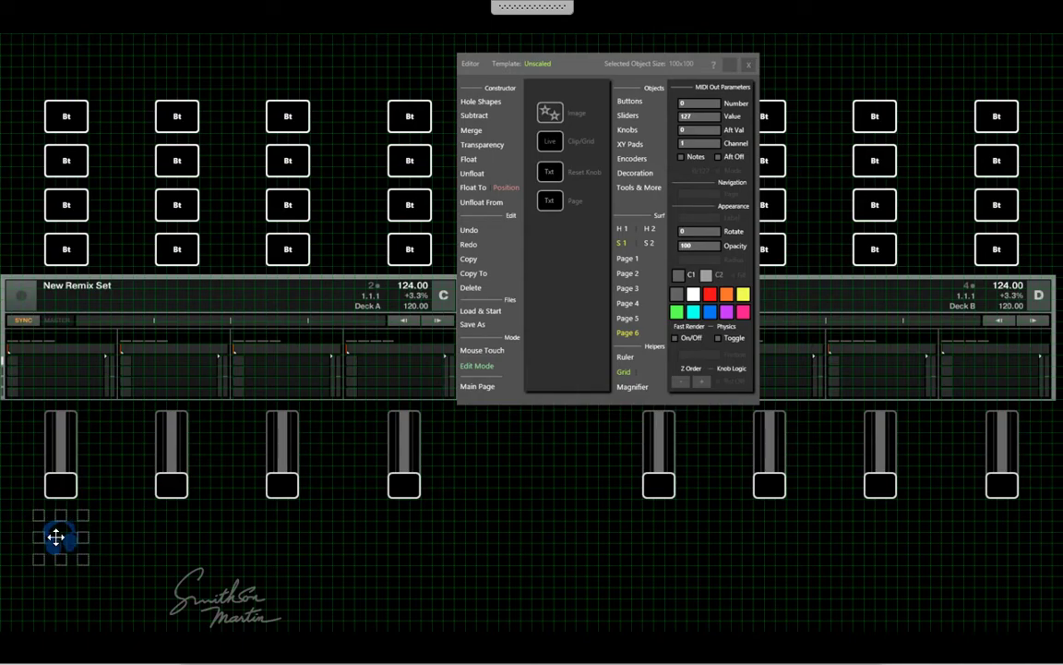
click(471, 261)
click(471, 262)
click(471, 261)
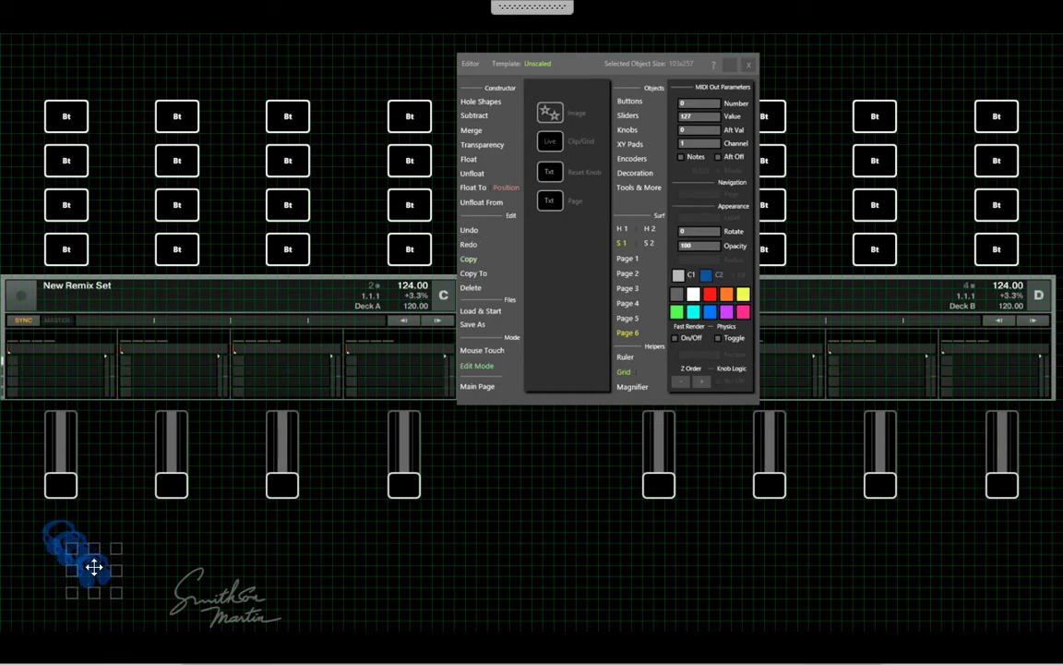
Place the three headphone button copies beneath deck C's fourth, third and second sliders, level with the first one.
drag(93, 567, 403, 539)
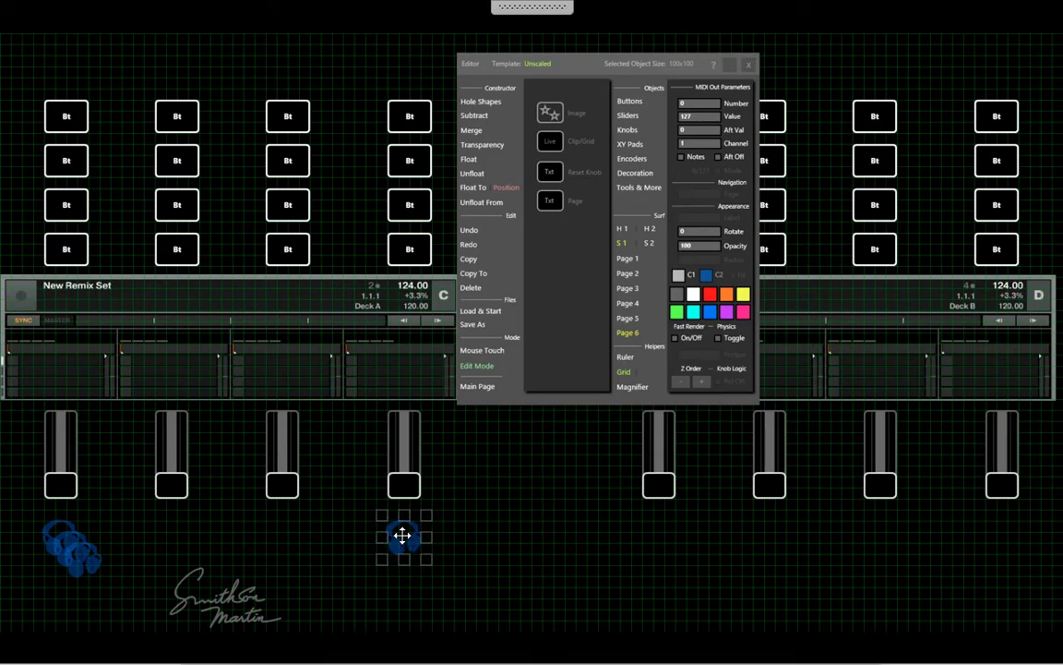
click(86, 565)
click(86, 565)
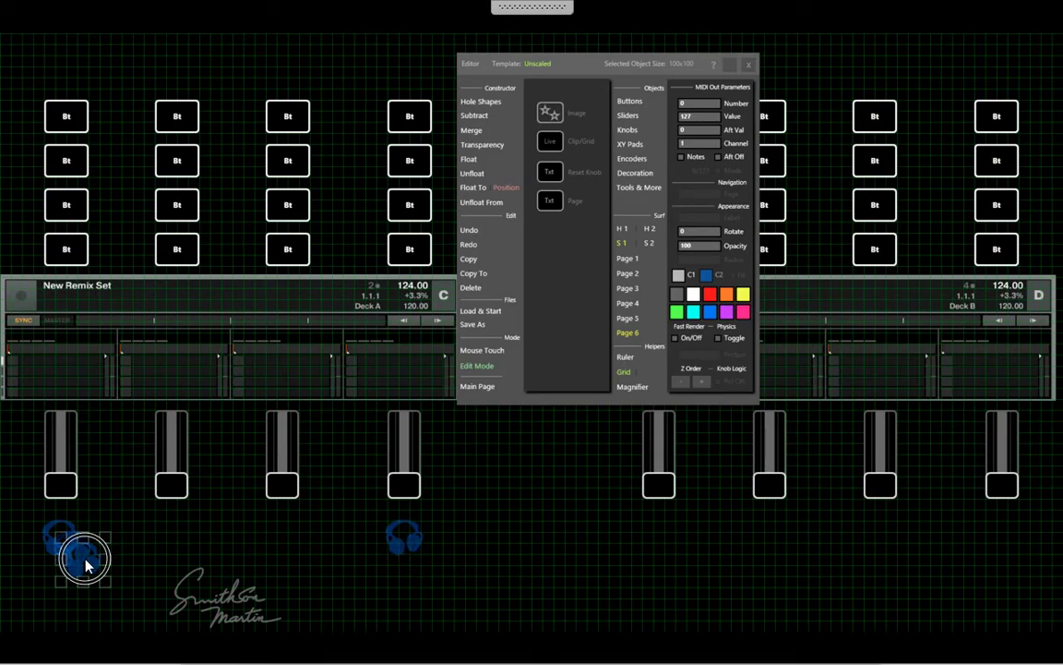
drag(86, 565, 287, 541)
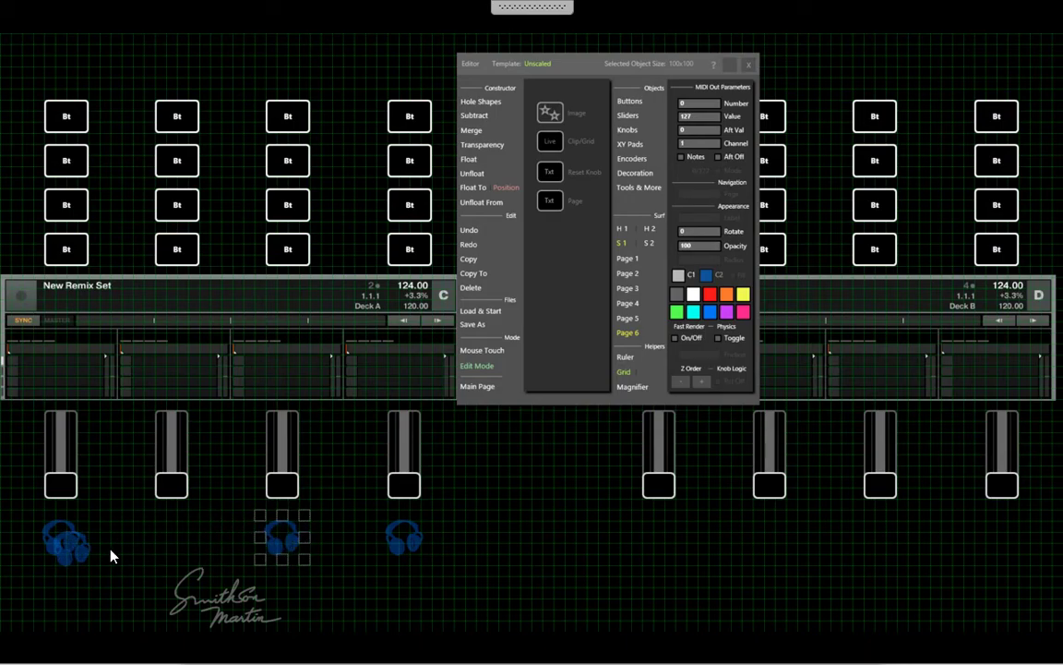
click(72, 545)
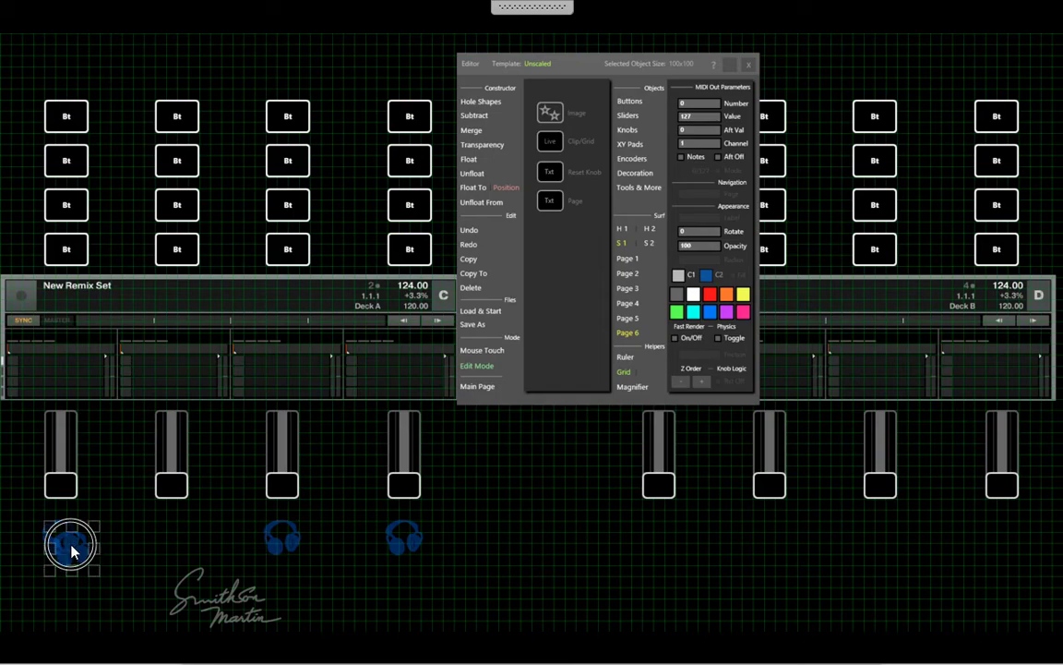
mouse_move(157, 551)
mouse_down()
mouse_move(191, 545)
mouse_move(170, 535)
mouse_up()
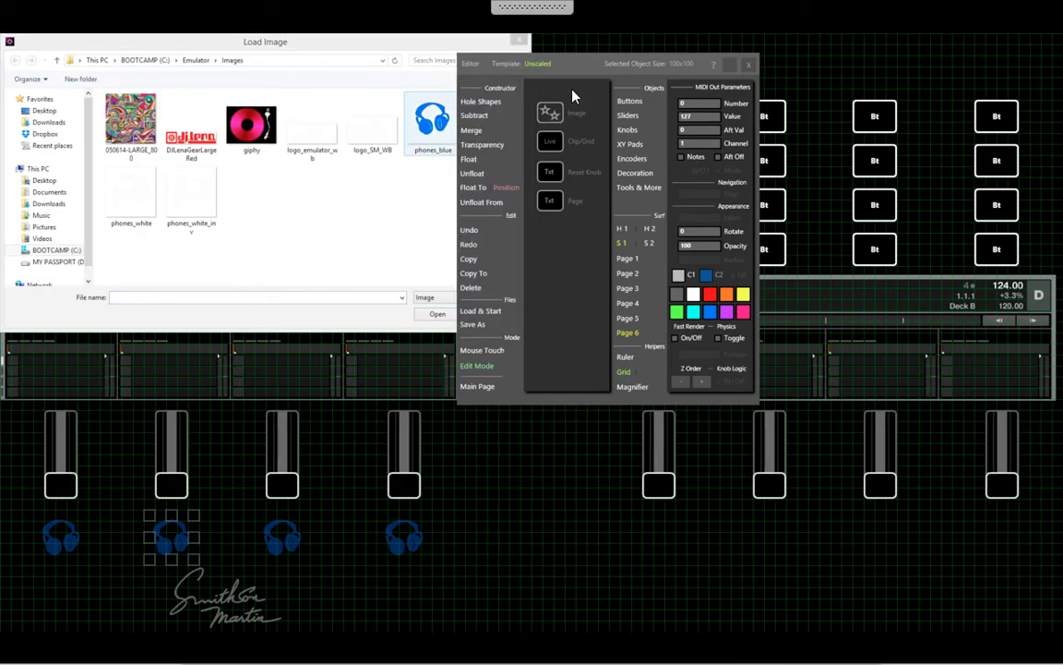
Load phones_blue_inv as an image button, place it beneath deck D's first slider and make three copies of it.
drag(587, 59, 677, 64)
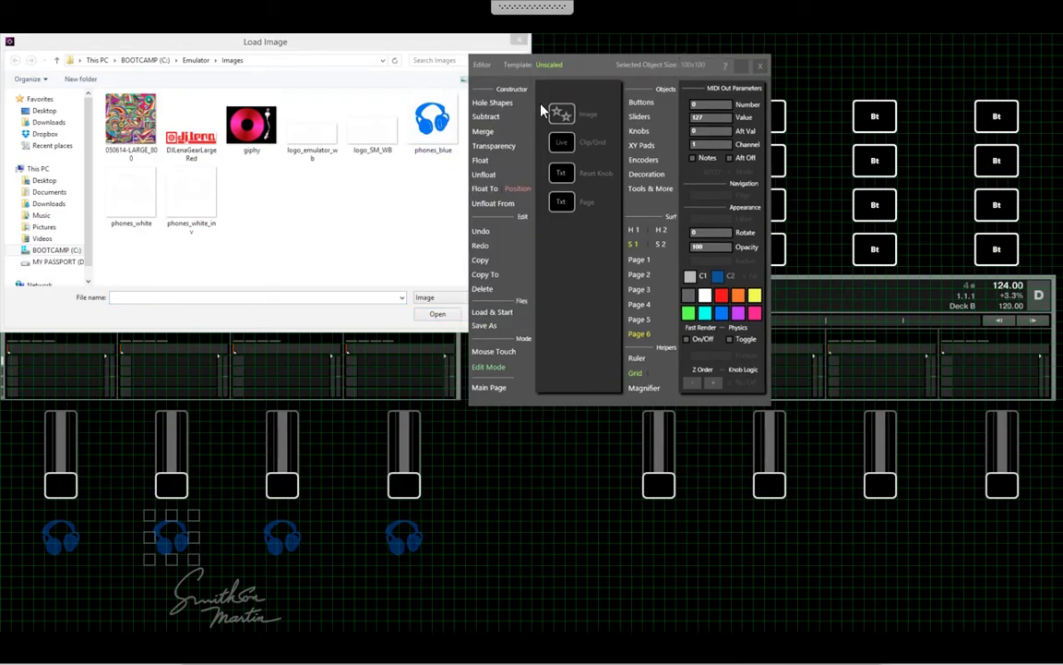
drag(516, 71, 597, 68)
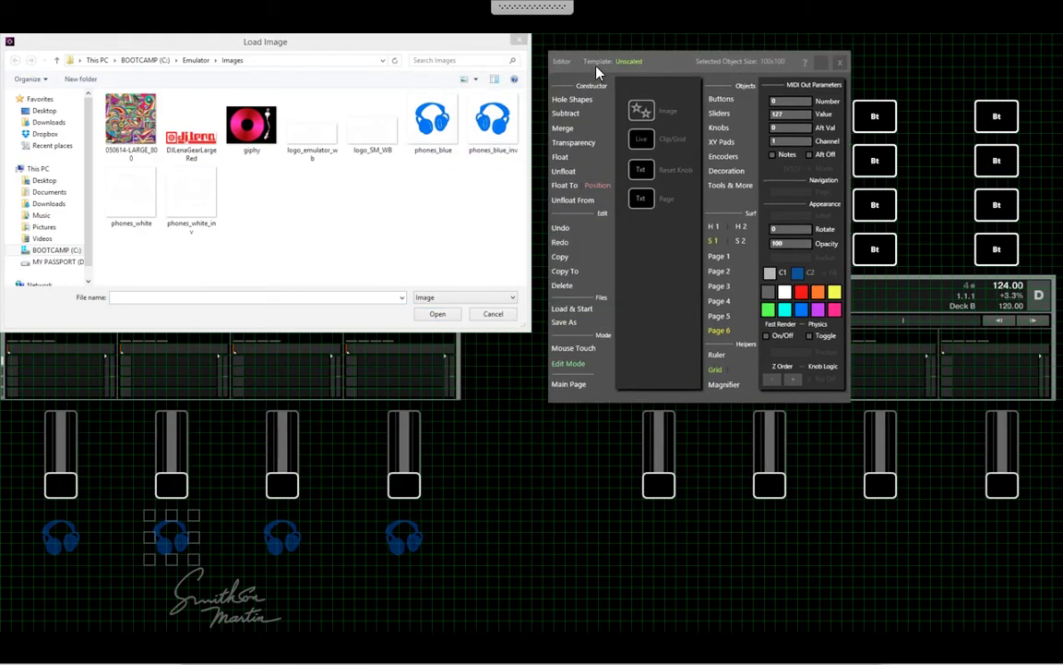
click(495, 123)
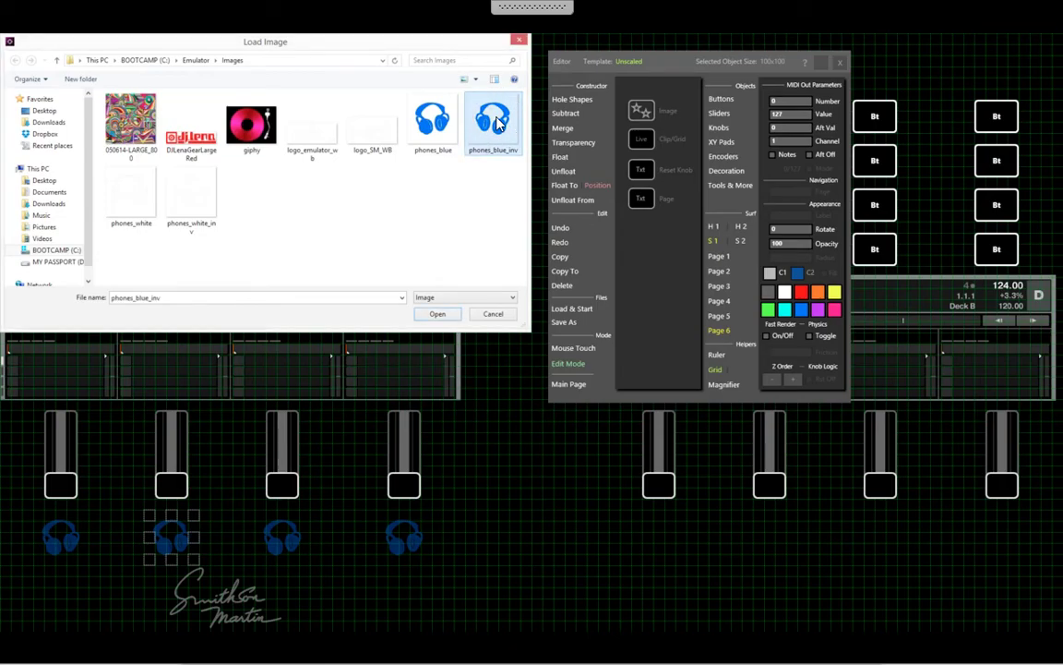
double_click(499, 125)
drag(692, 556, 659, 532)
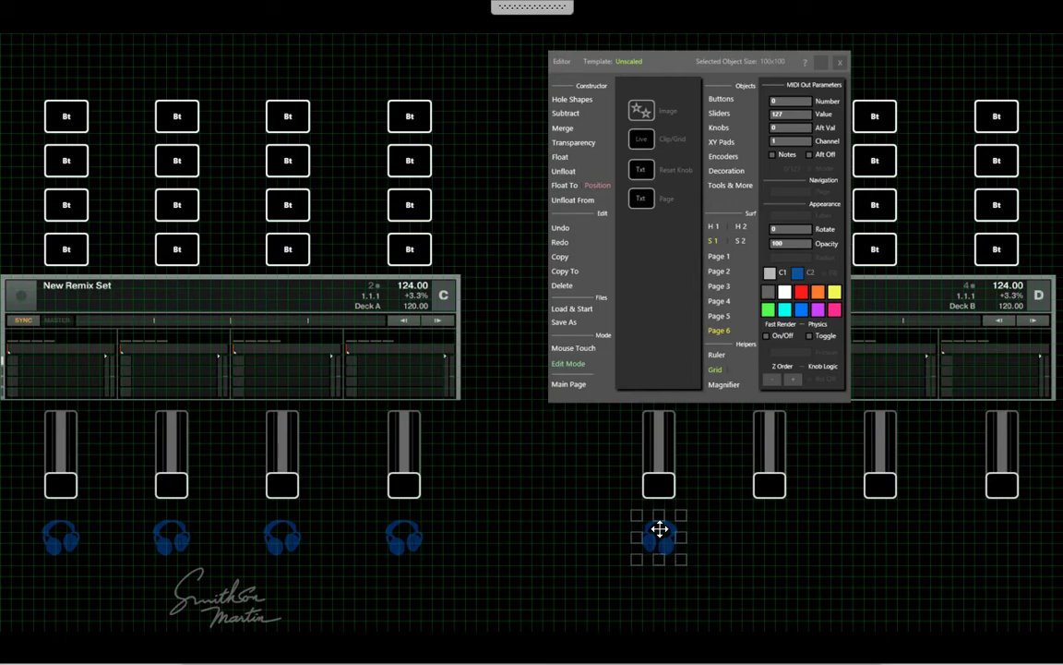
click(563, 260)
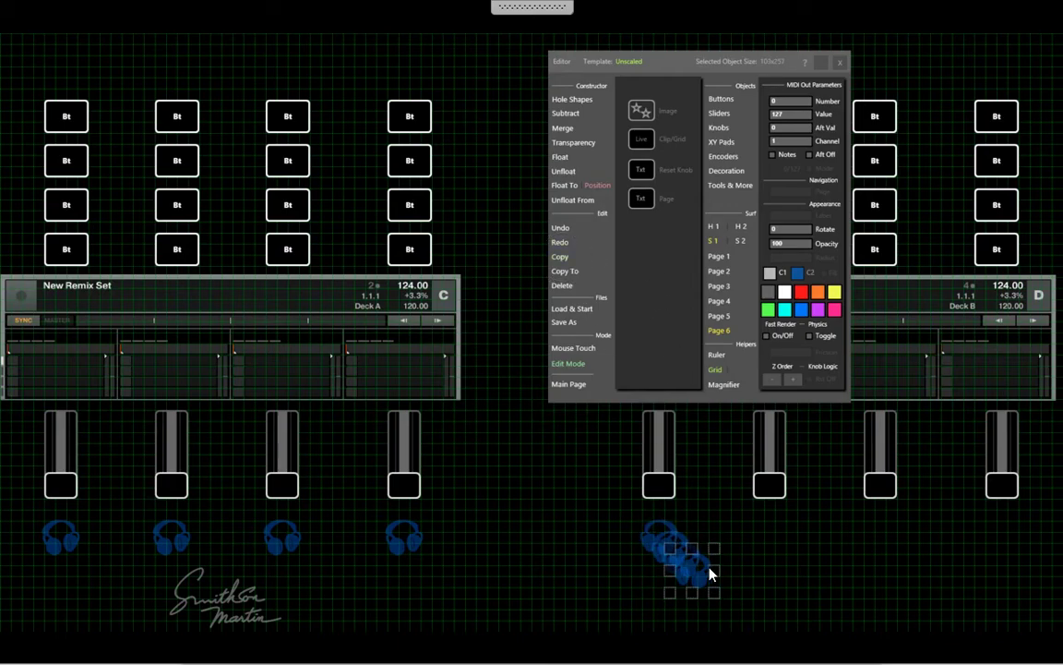
Place the three headphone button copies beneath deck D's fourth, third and second sliders, level with the first one.
drag(694, 572, 1004, 546)
click(694, 565)
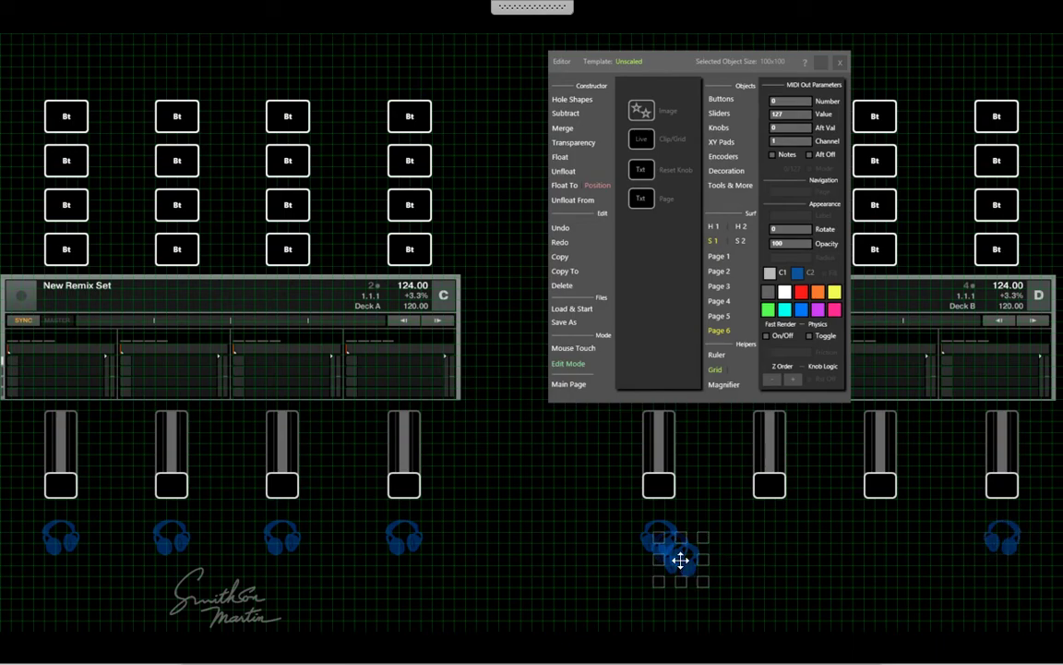
drag(680, 559, 881, 539)
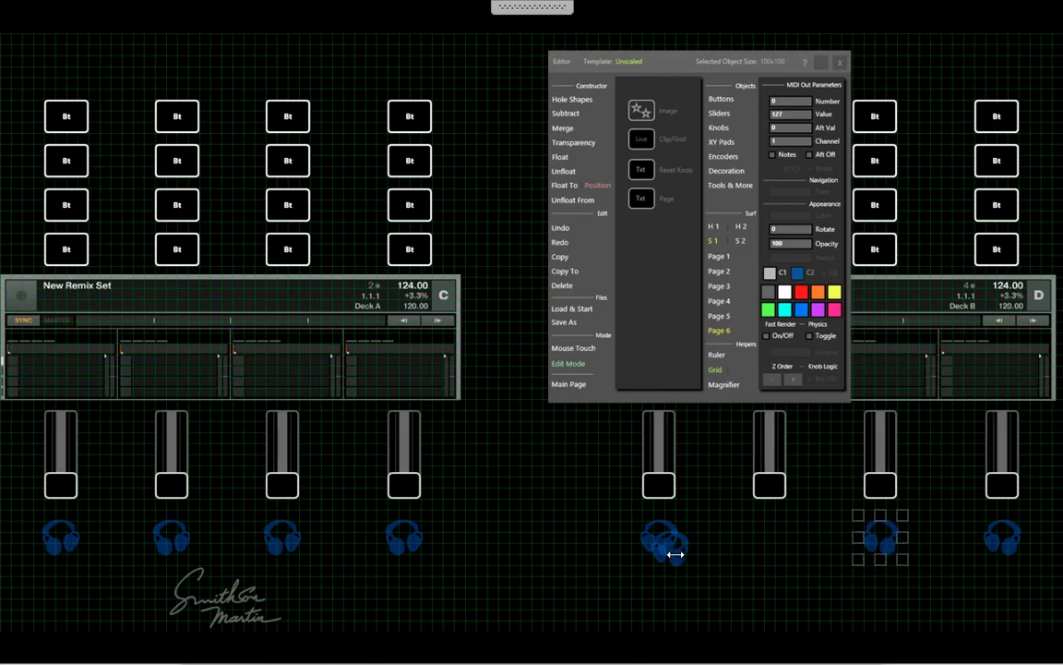
click(672, 552)
drag(669, 546, 772, 539)
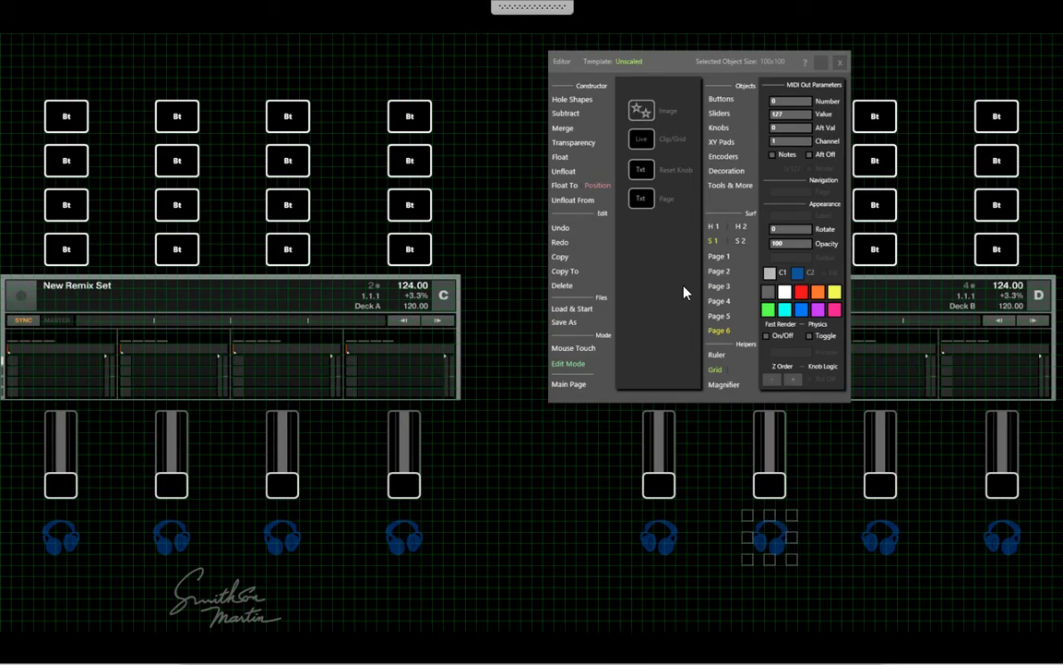
Move the editor window clear of the button grids and add a Pad button centred above deck C's first button column.
drag(629, 142, 593, 275)
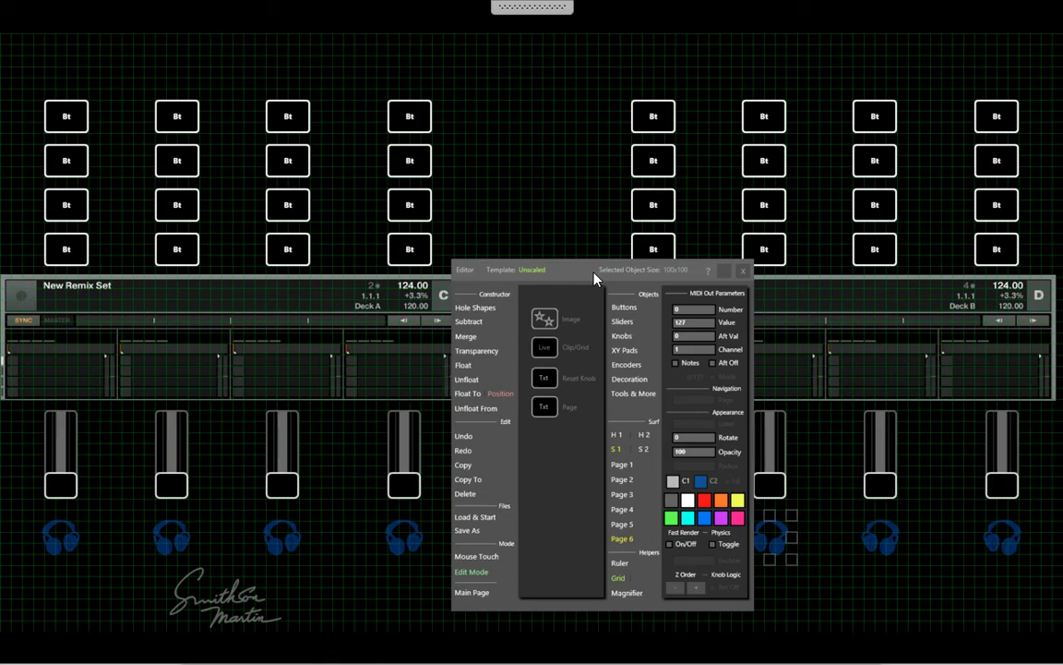
click(627, 306)
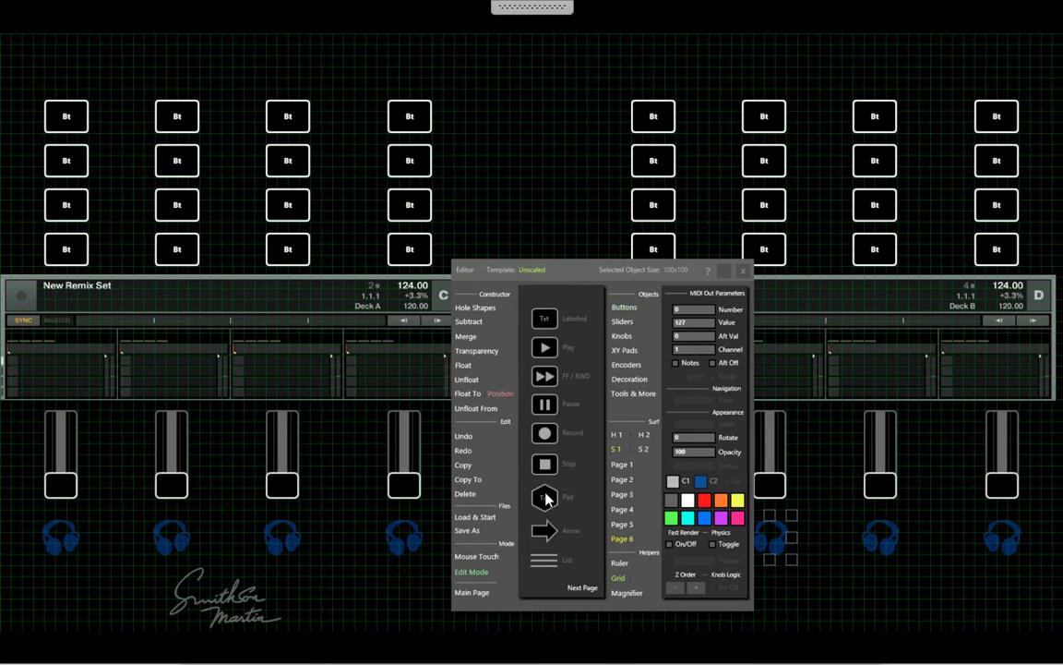
click(546, 499)
click(63, 61)
click(47, 51)
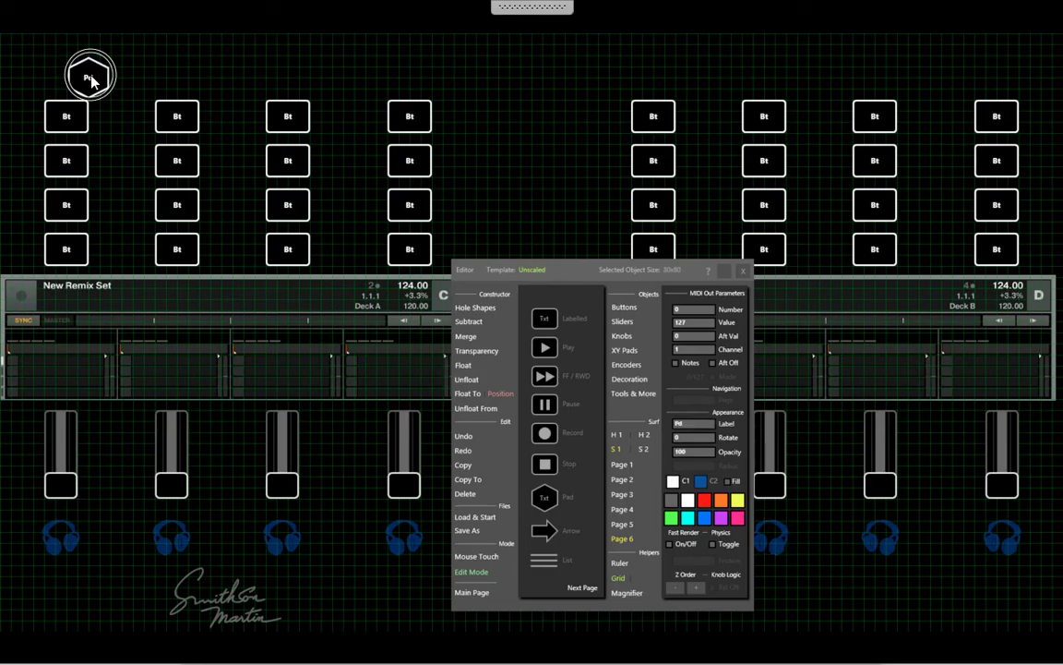
mouse_move(90, 75)
mouse_down()
mouse_move(56, 51)
mouse_move(69, 70)
mouse_up()
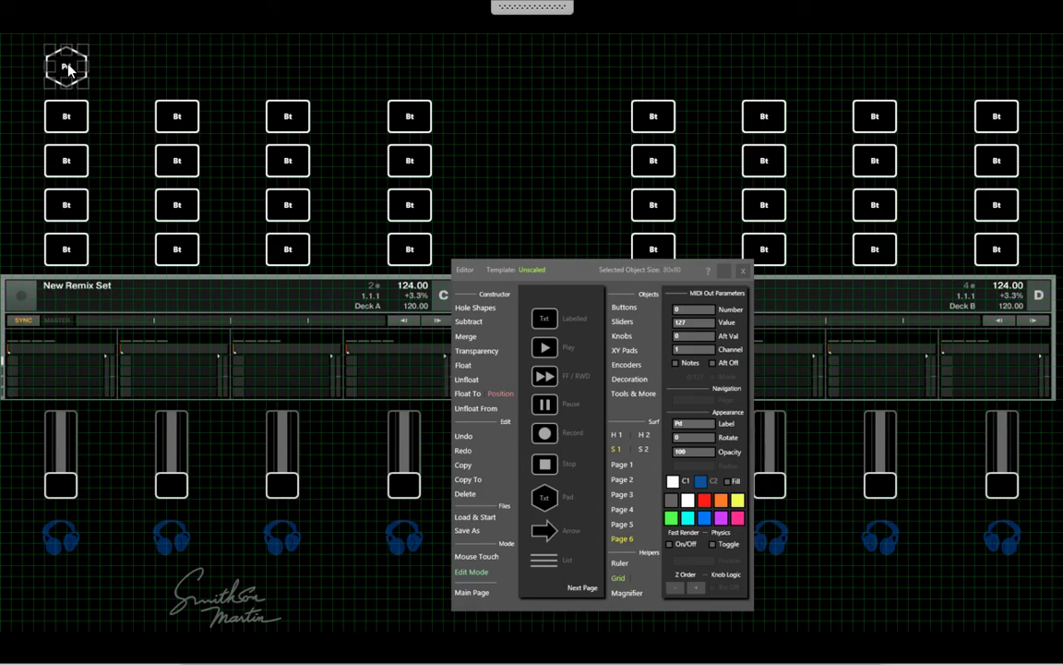
Make seven copies of the pad button.
click(464, 465)
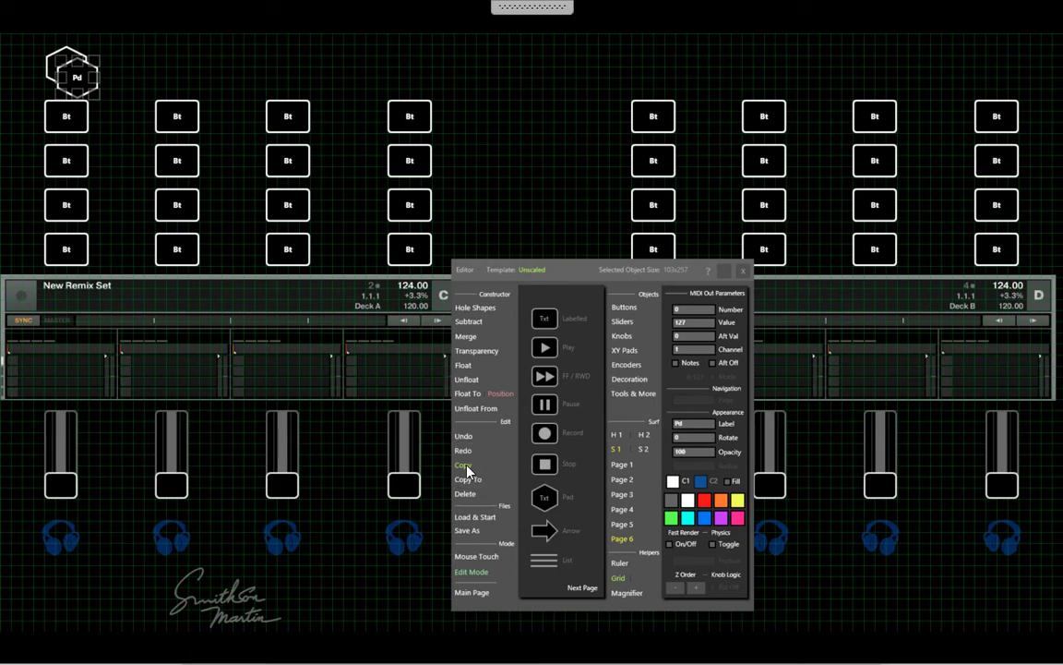
click(465, 468)
click(465, 467)
click(465, 467)
click(465, 468)
click(465, 467)
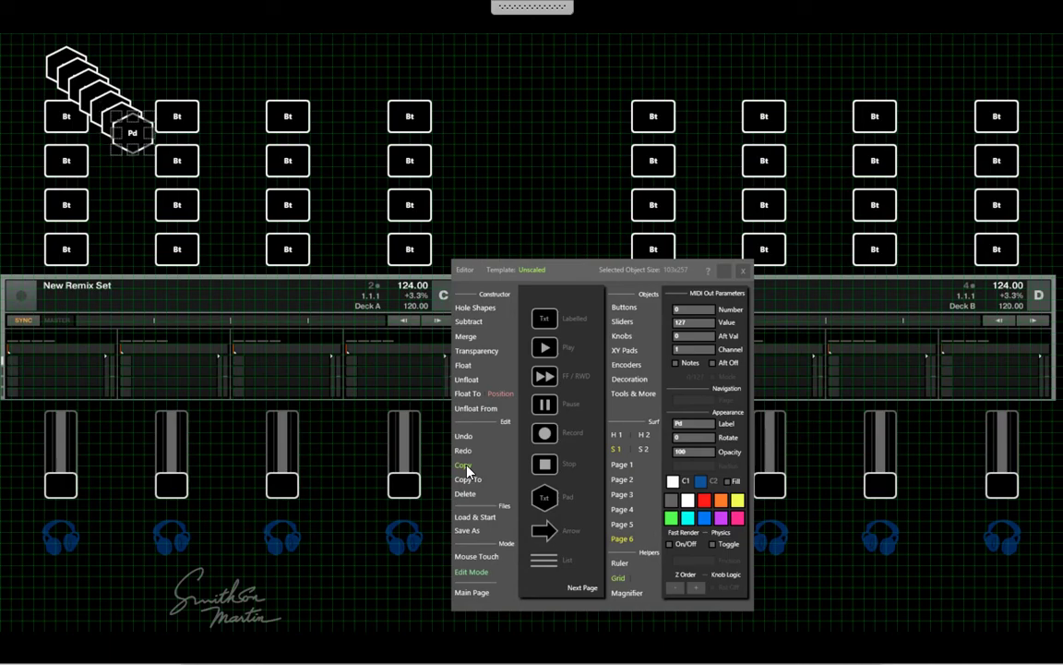
click(467, 469)
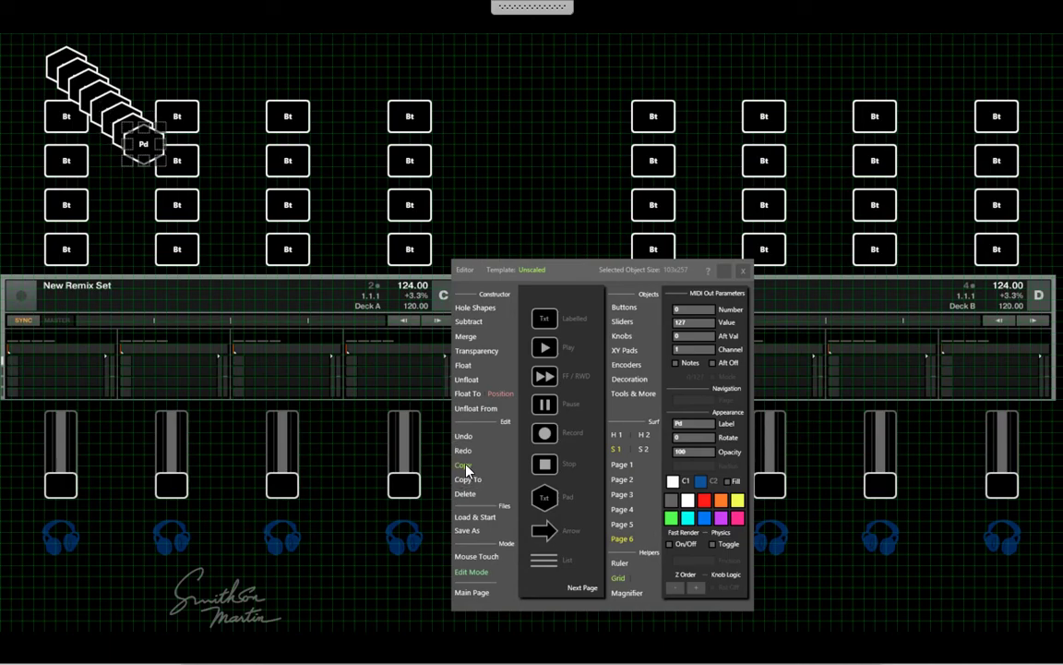
Place four of the pad copies above deck D's fourth, third, second and first button columns, level with the original pad.
click(143, 145)
drag(144, 145, 995, 70)
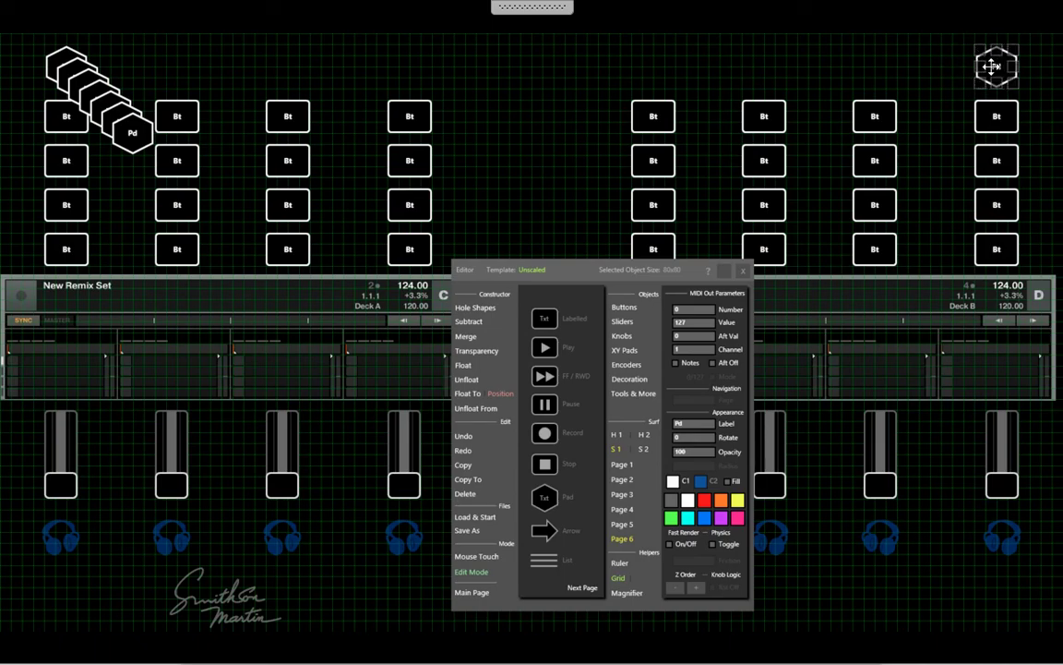
click(133, 130)
drag(133, 130, 875, 72)
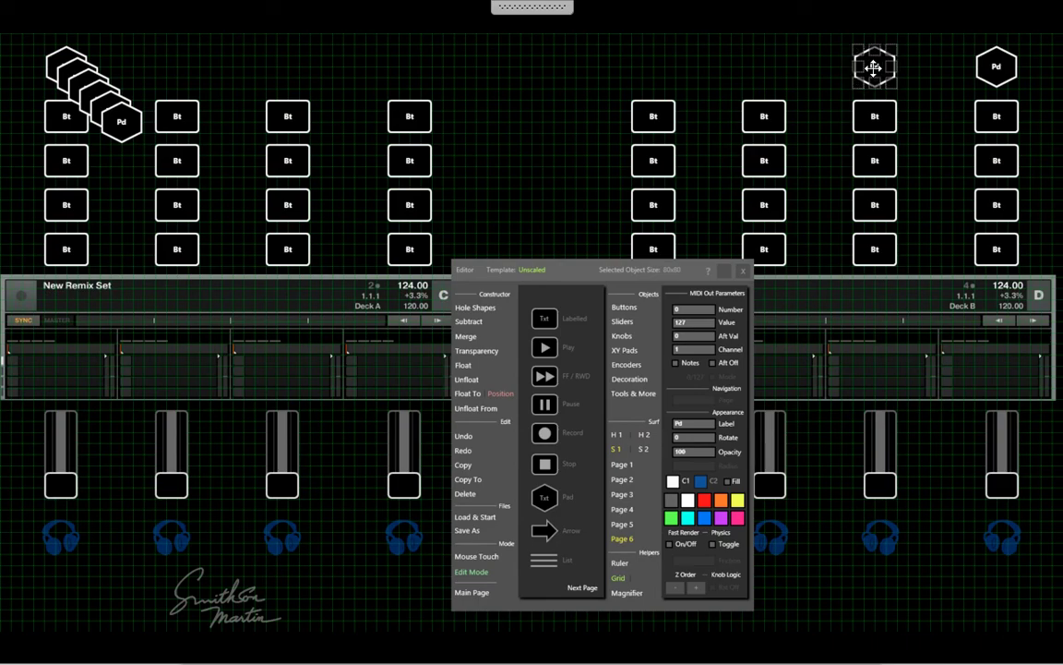
click(126, 126)
drag(126, 126, 765, 67)
click(771, 67)
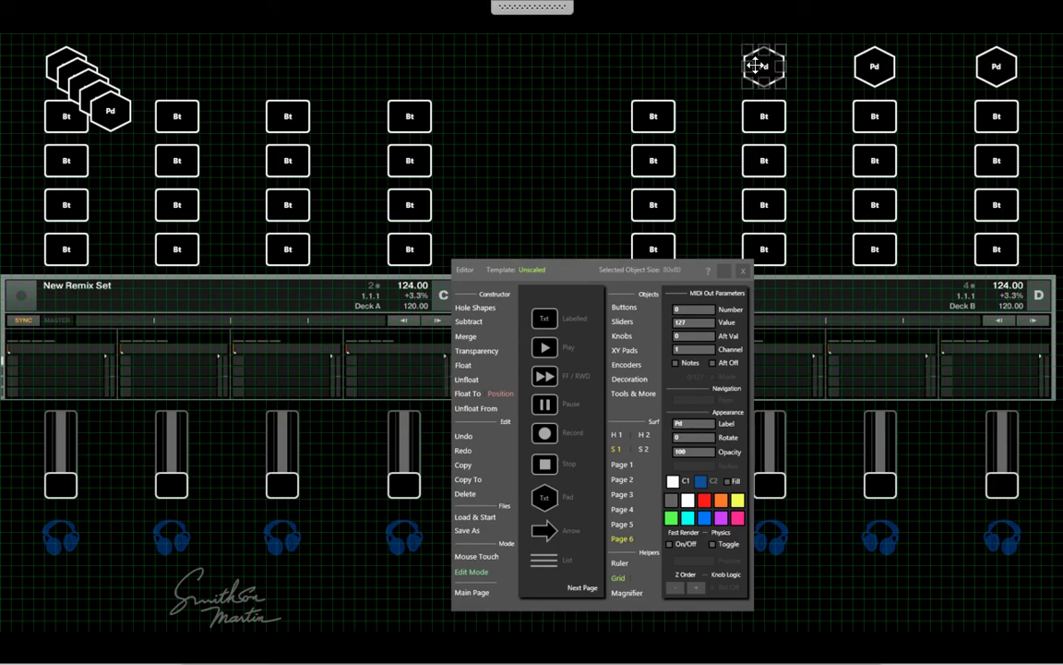
click(111, 111)
drag(110, 111, 653, 67)
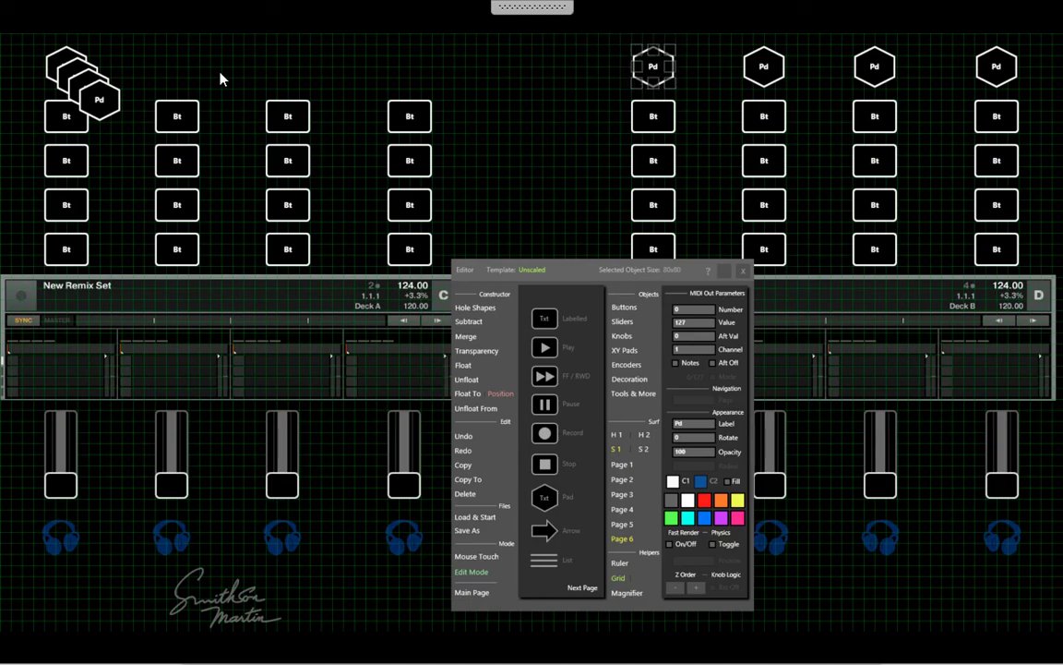
Place the remaining three pad copies above deck C's fourth, third and second button columns, level with the original pad.
click(103, 99)
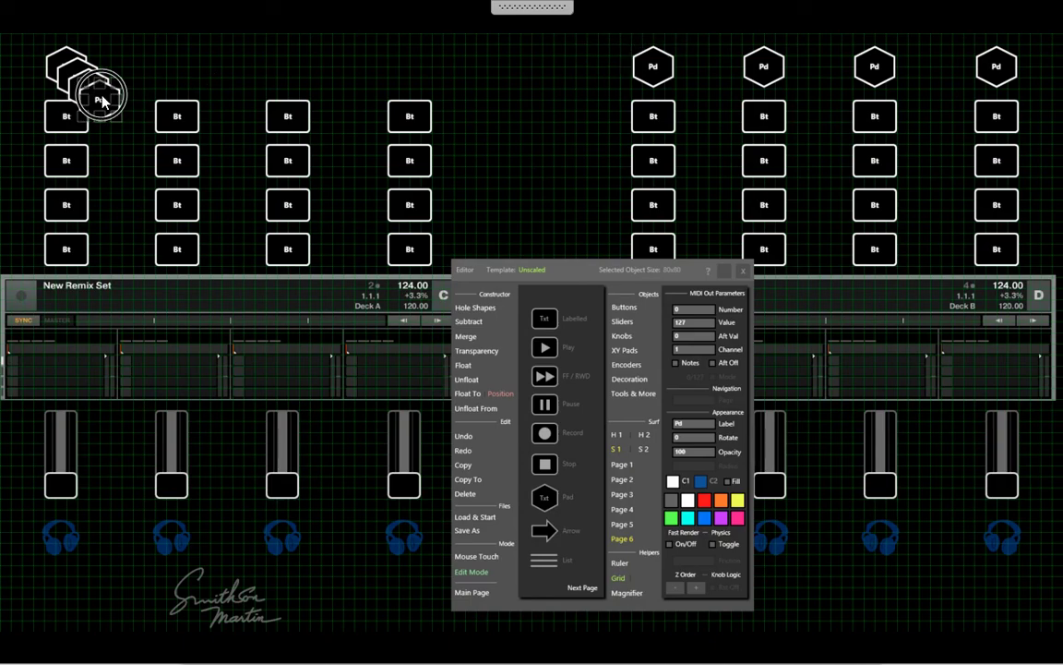
drag(103, 99, 408, 69)
drag(88, 90, 288, 67)
click(80, 81)
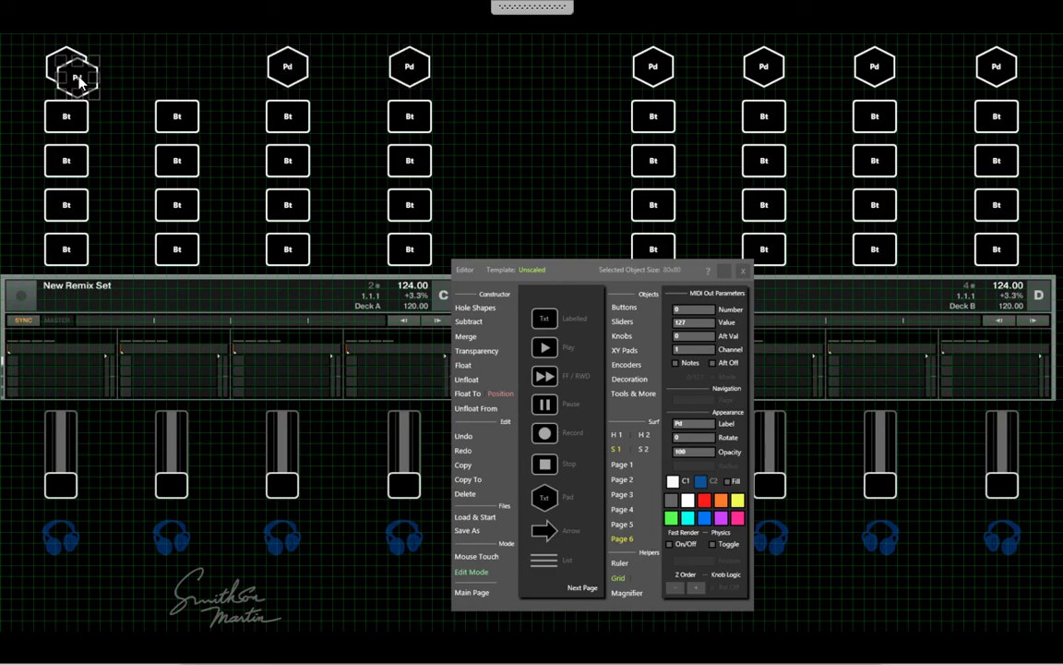
drag(80, 81, 176, 76)
Label deck C's first three pads Page 1, Page 2 and Page 3, in column order.
click(70, 74)
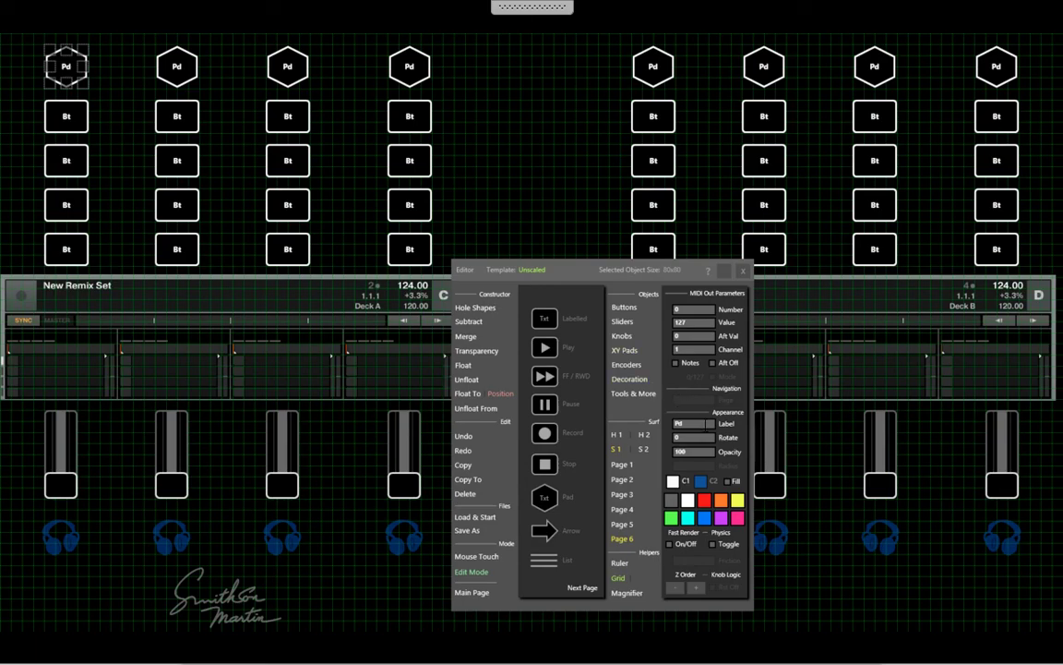
click(697, 425)
text(Page 1)
click(182, 74)
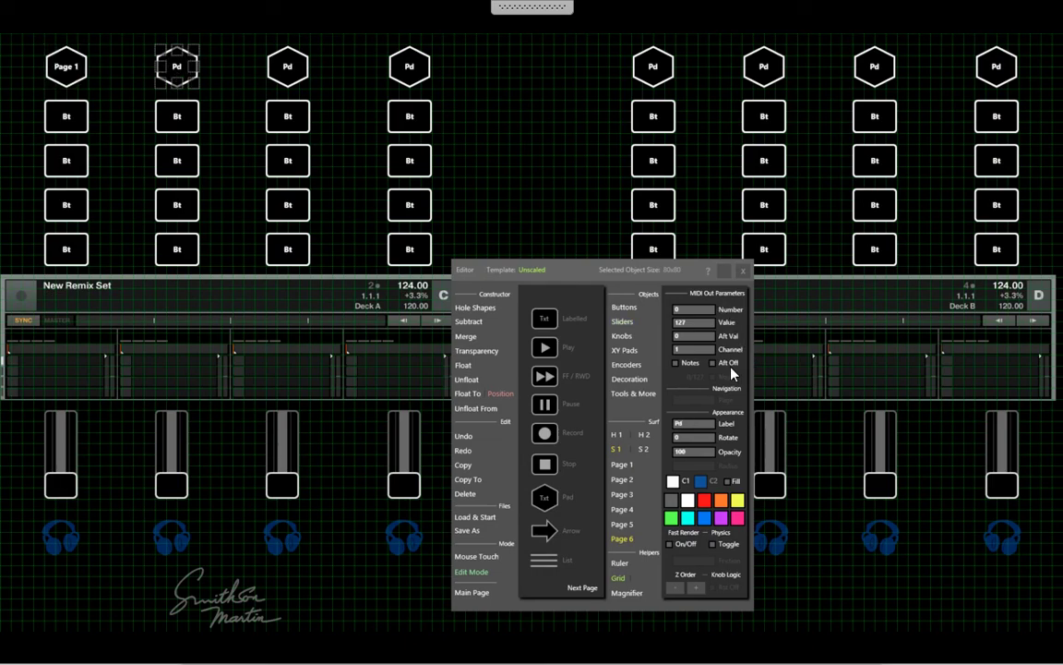
drag(724, 426, 662, 431)
text(Page 2)
click(291, 74)
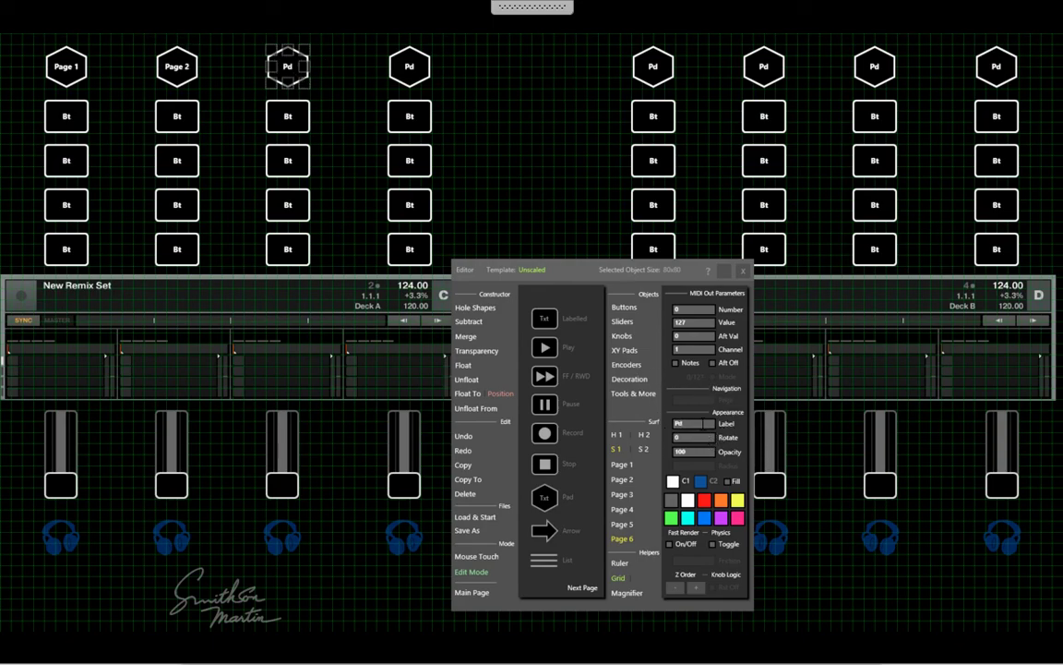
drag(722, 425, 662, 429)
Open the label of deck C's fourth pad for editing.
click(412, 74)
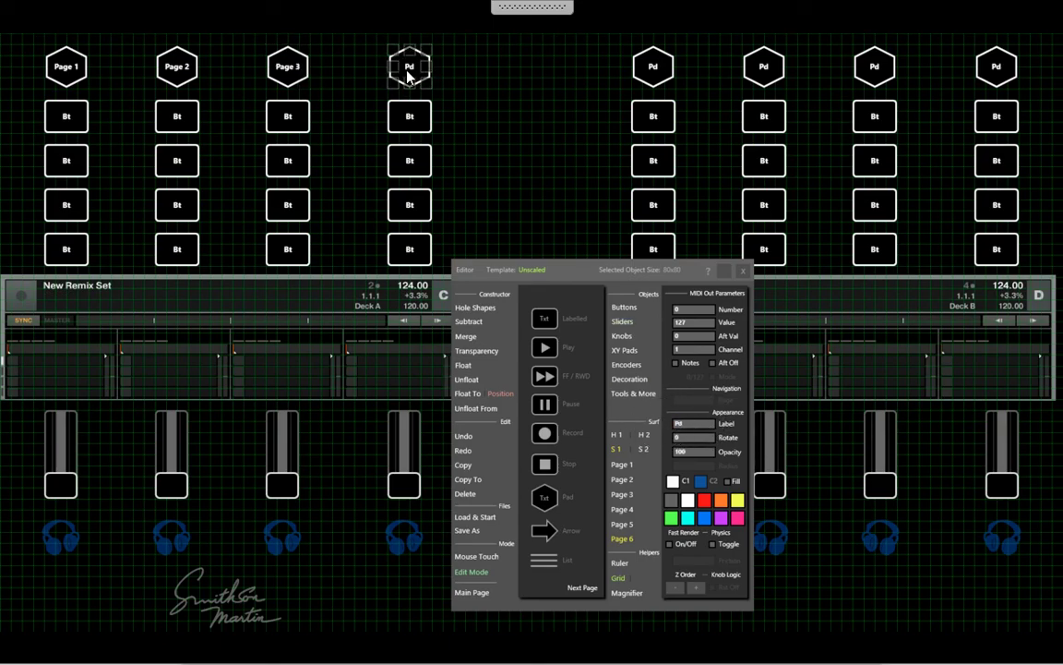
click(682, 426)
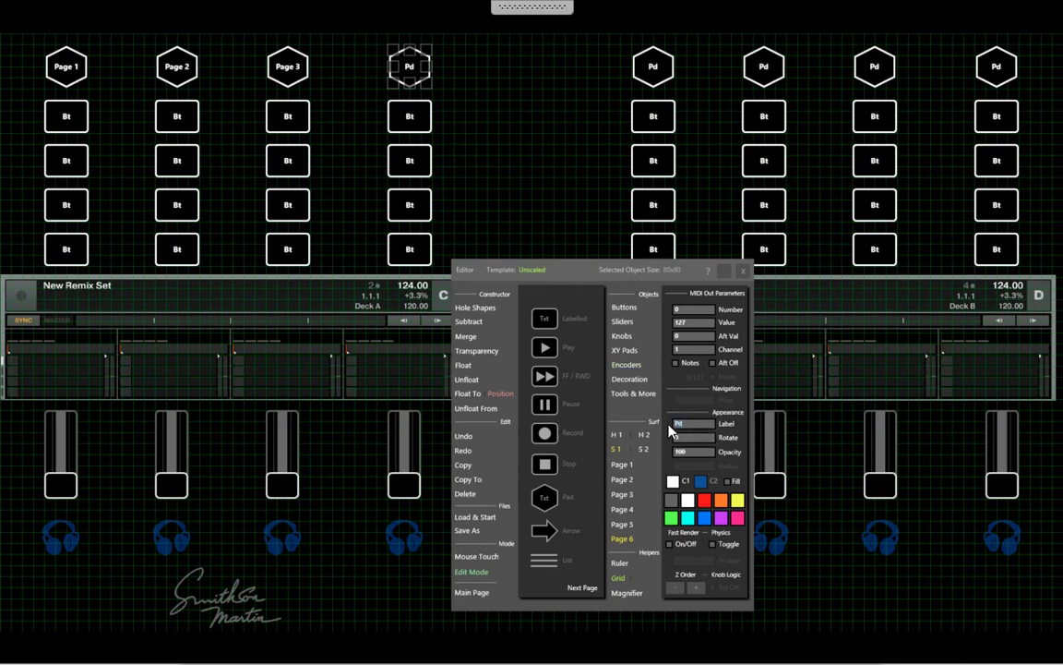